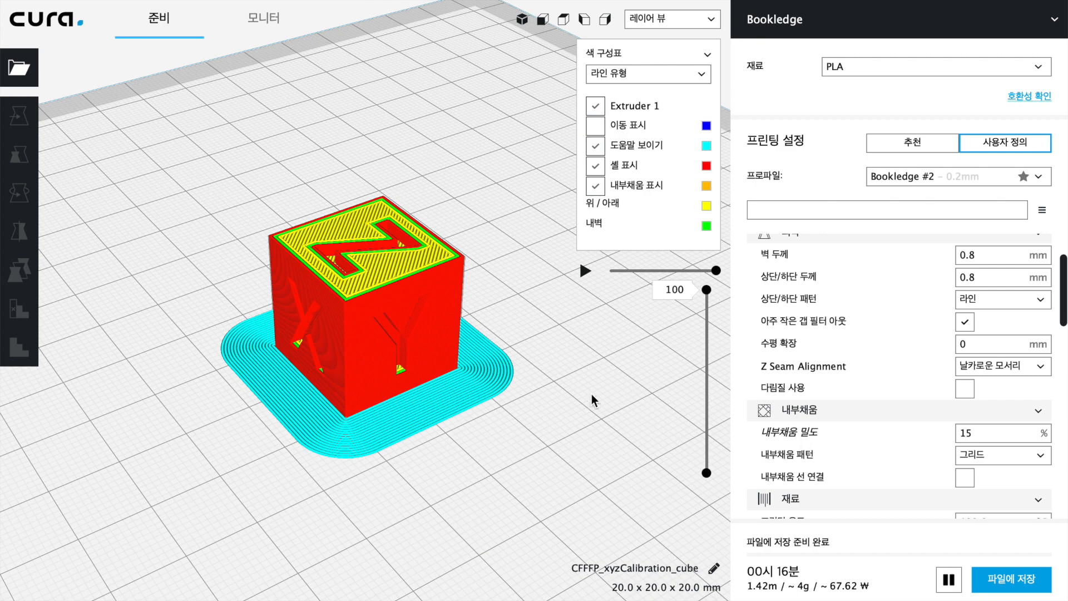
Preview the calibration cube's inner walls and infill up close, lowering the displayed layer to 72, 69 and 65.
scroll(570, 394, up, 2)
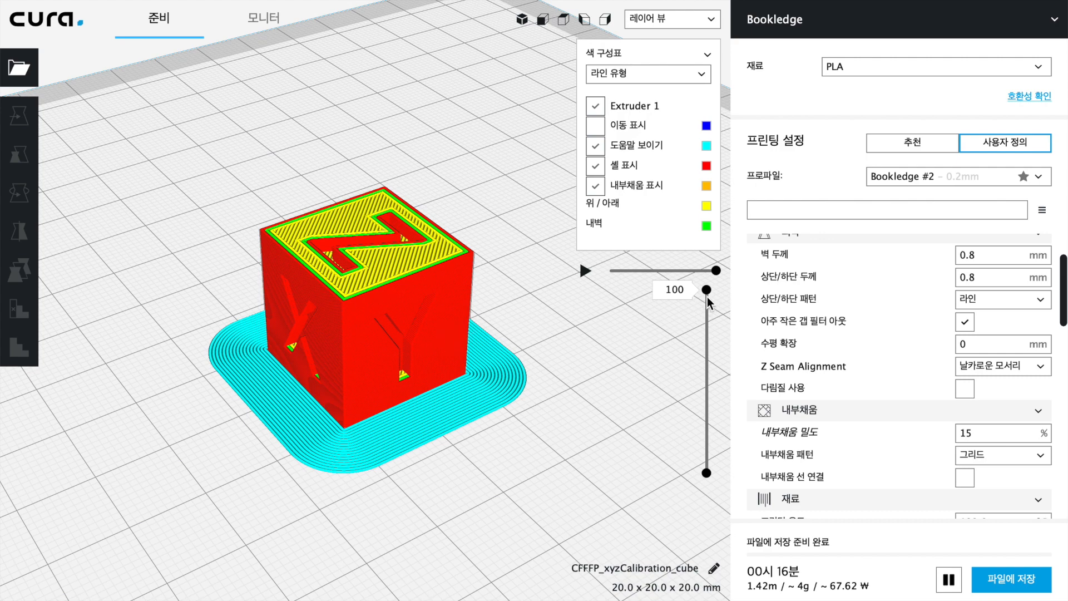
drag(708, 290, 707, 338)
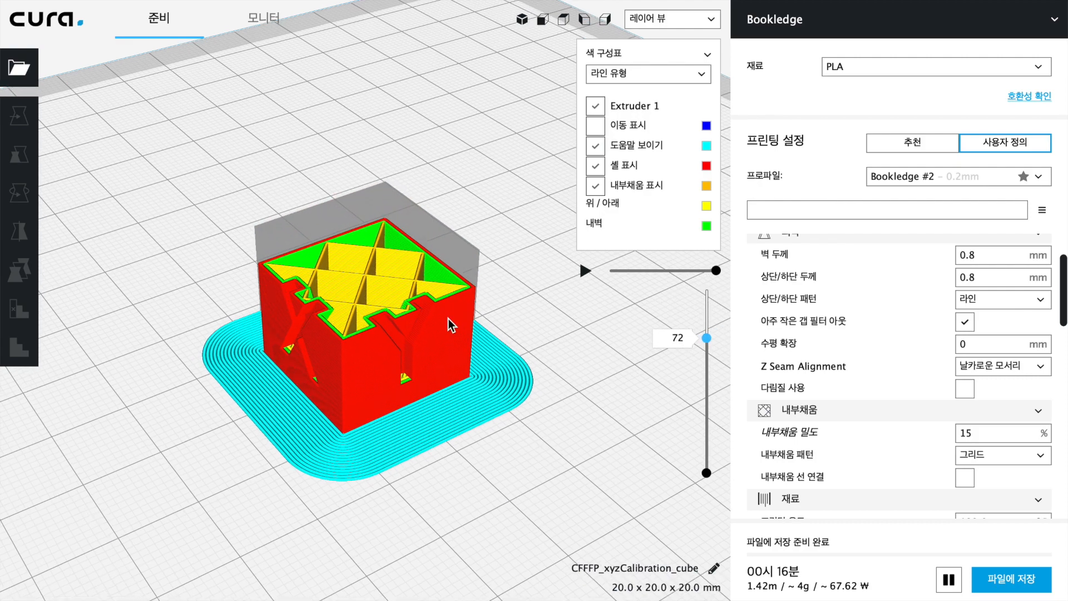
right_drag(448, 319, 449, 338)
scroll(449, 338, up, 10)
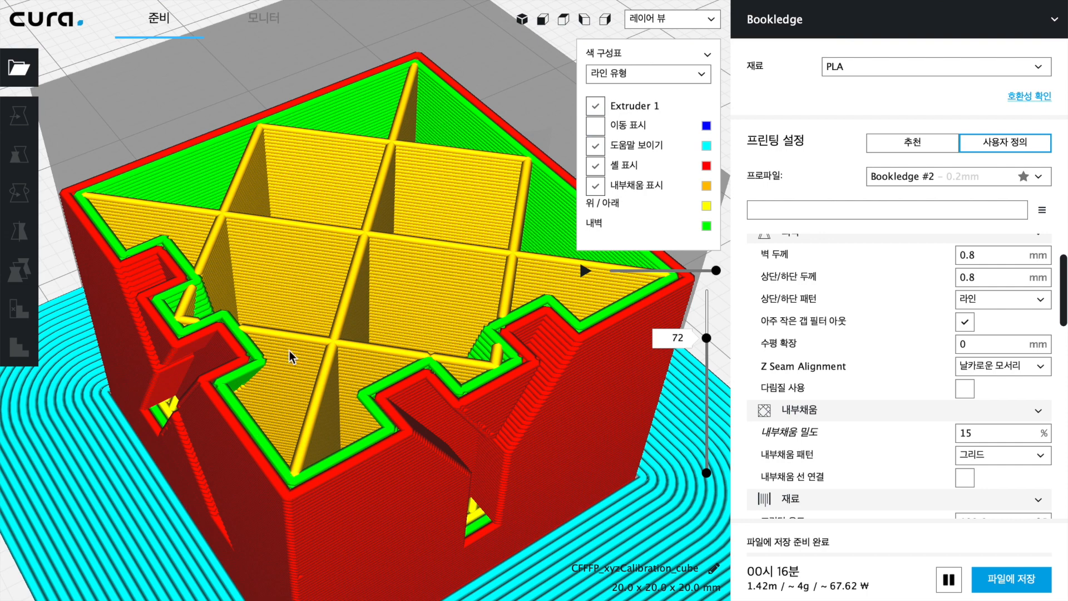
mouse_move(708, 340)
mouse_down()
mouse_move(705, 212)
mouse_move(702, 340)
mouse_up()
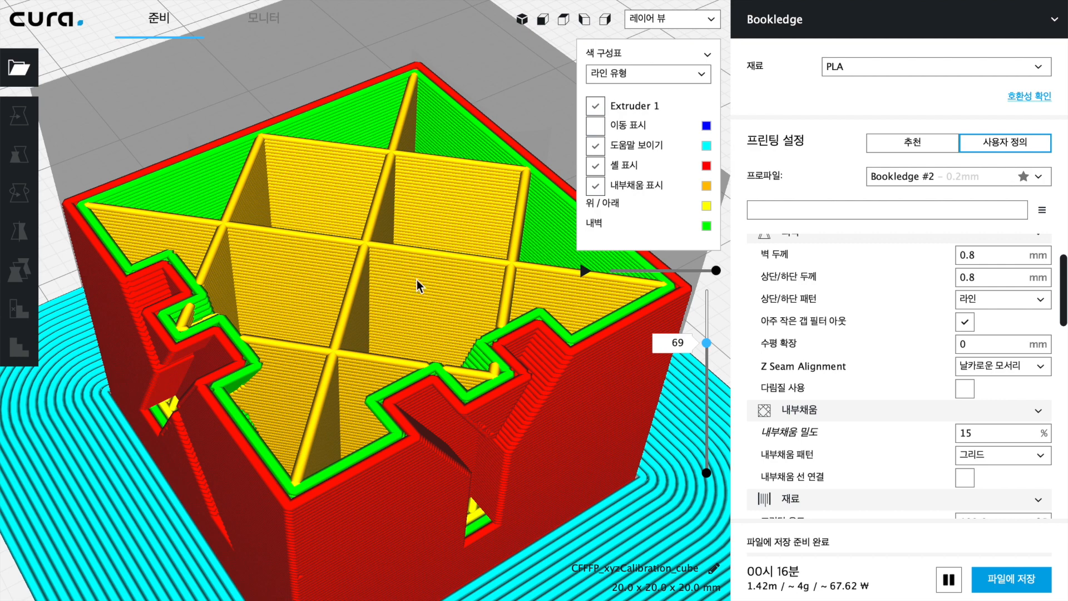
drag(706, 343, 689, 363)
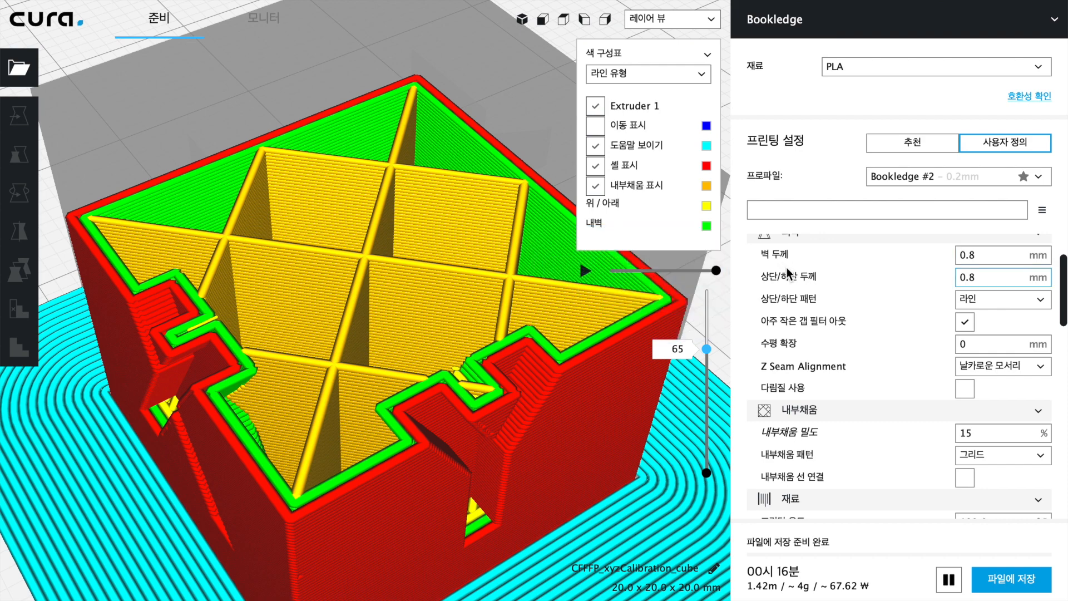
Review the Shell entries and their descriptions in the setting visibility preferences, covering wall line count and top/bottom layers, and close the preferences.
mouse_move(786, 272)
scroll(945, 278, up, 2)
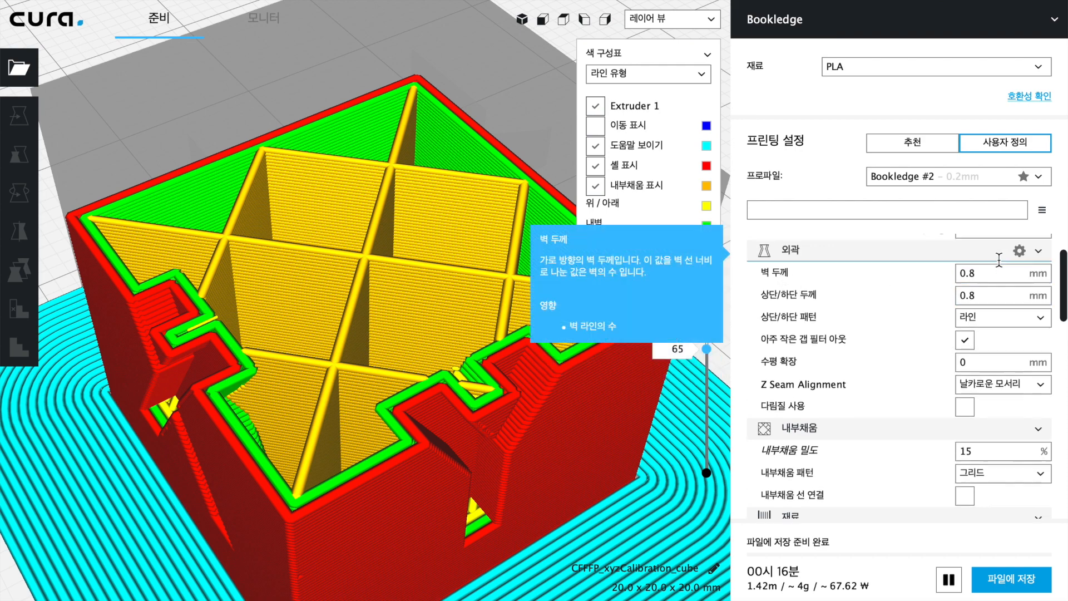
click(1019, 258)
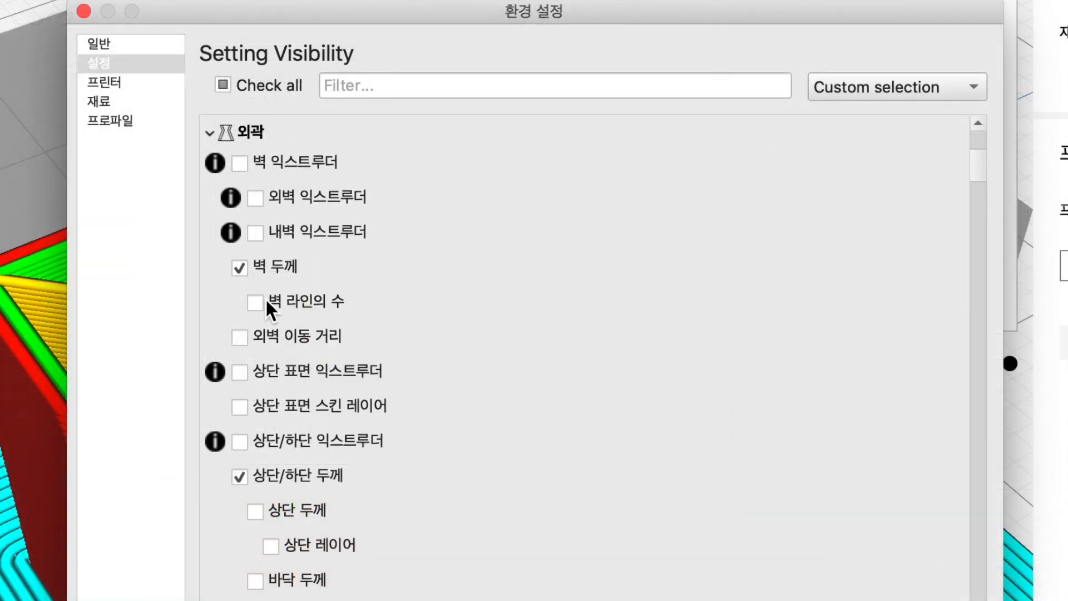
mouse_move(260, 303)
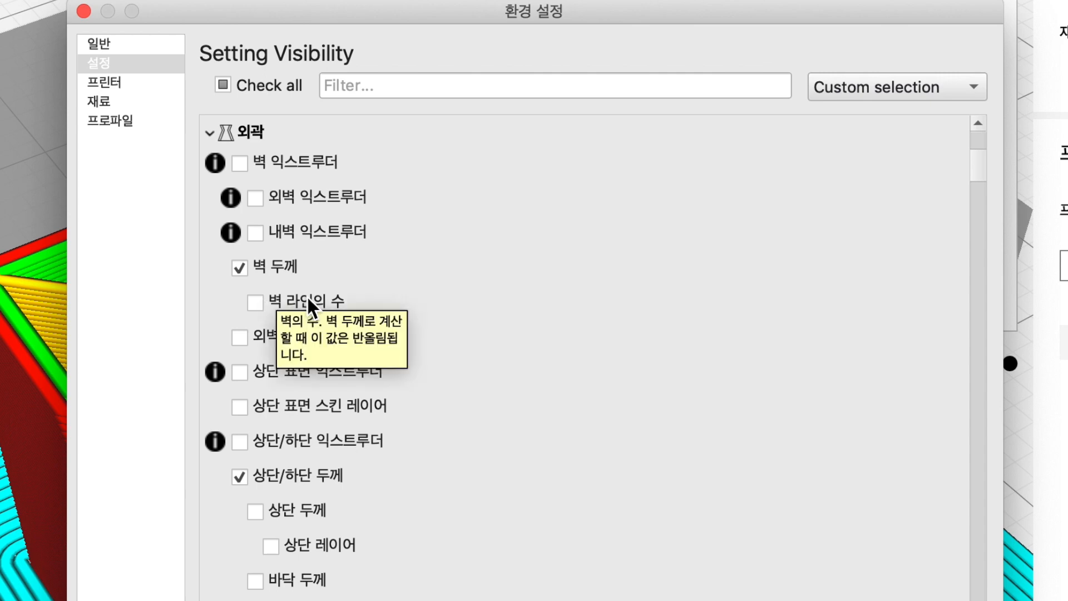
scroll(356, 390, down, 3)
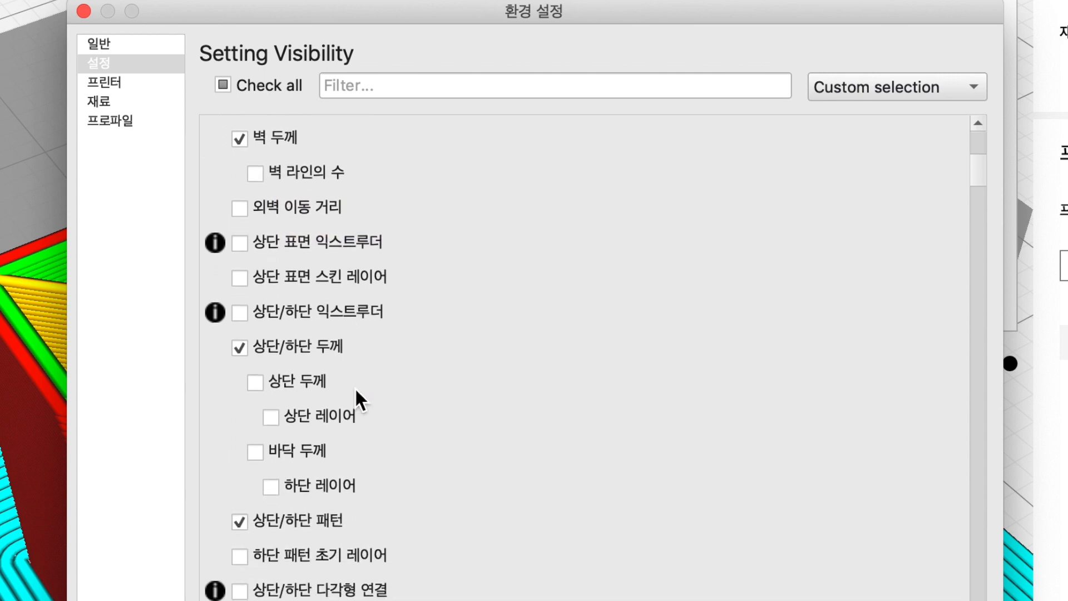
mouse_move(323, 352)
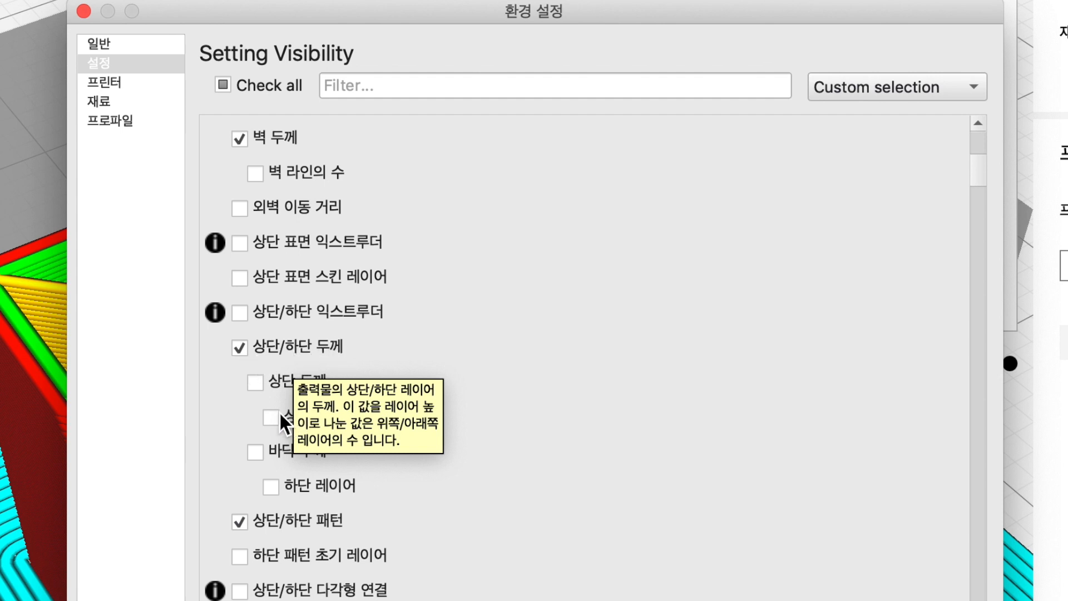
mouse_move(268, 384)
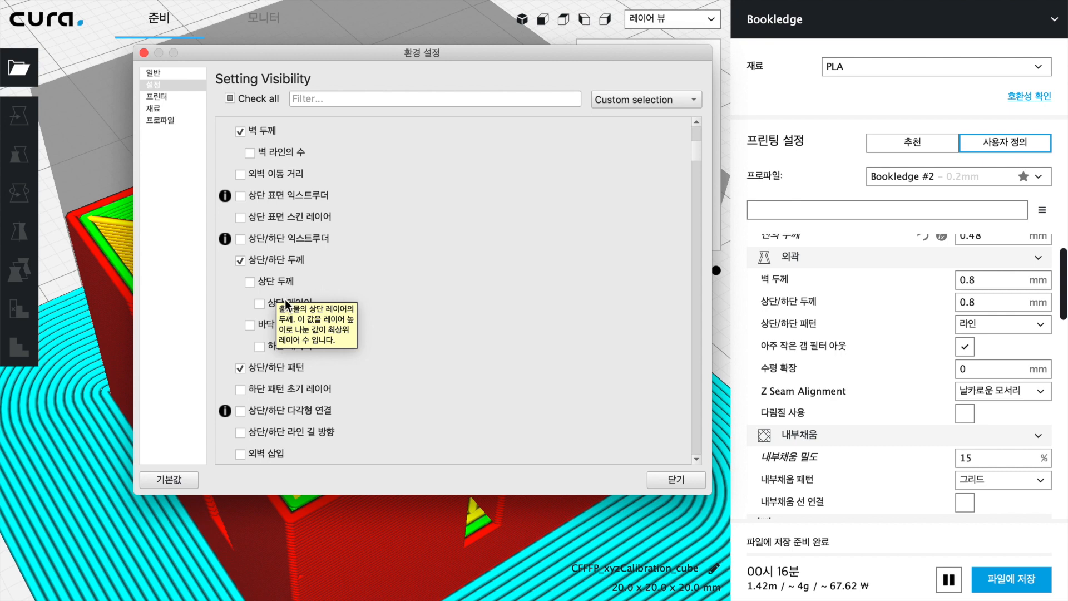
mouse_move(302, 307)
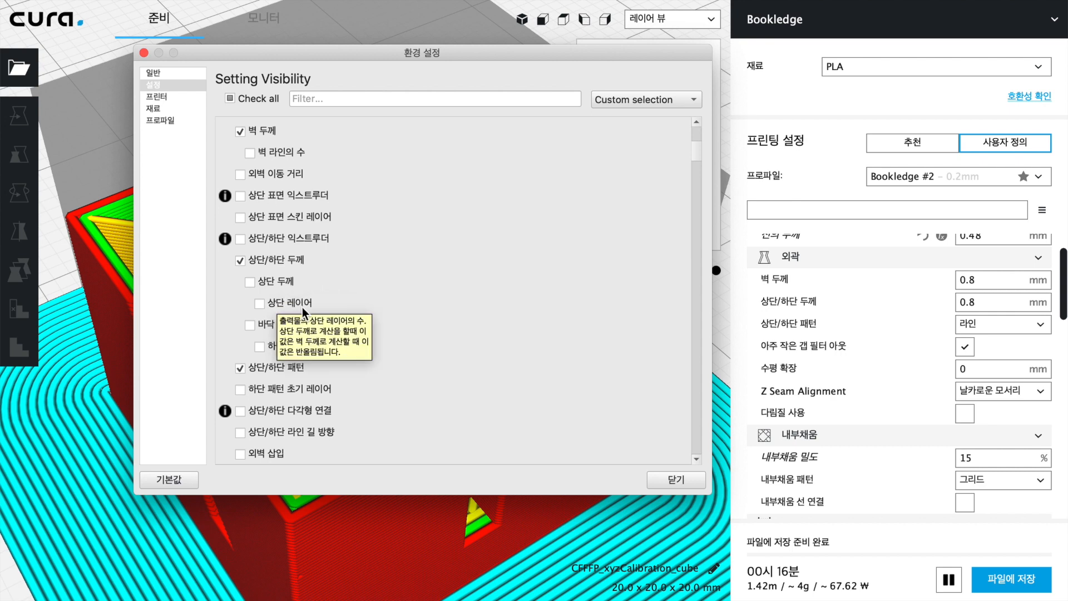
scroll(421, 381, down, 3)
scroll(422, 382, up, 3)
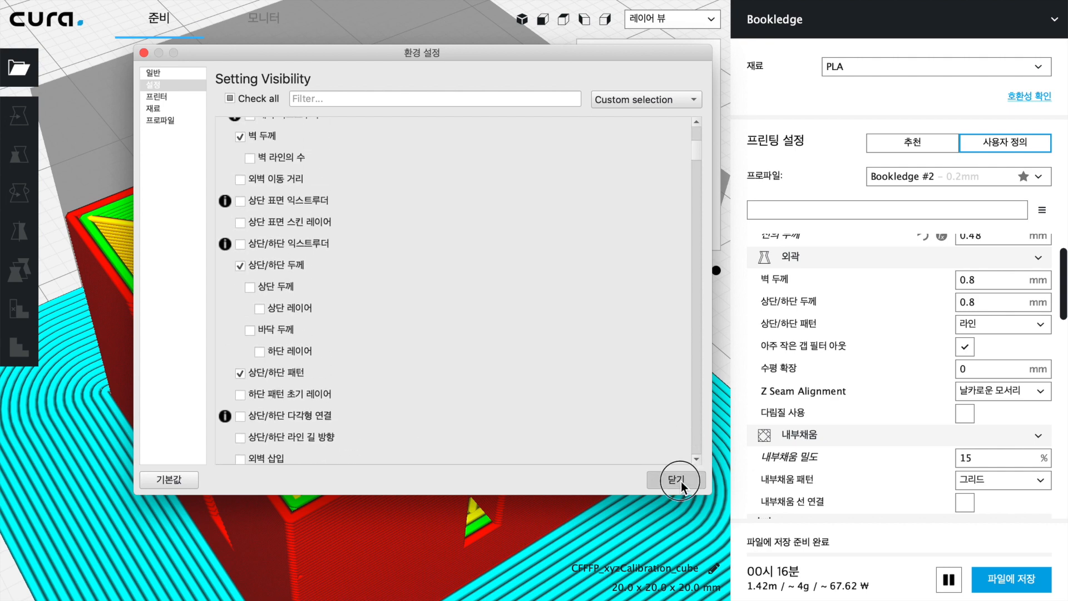
click(679, 479)
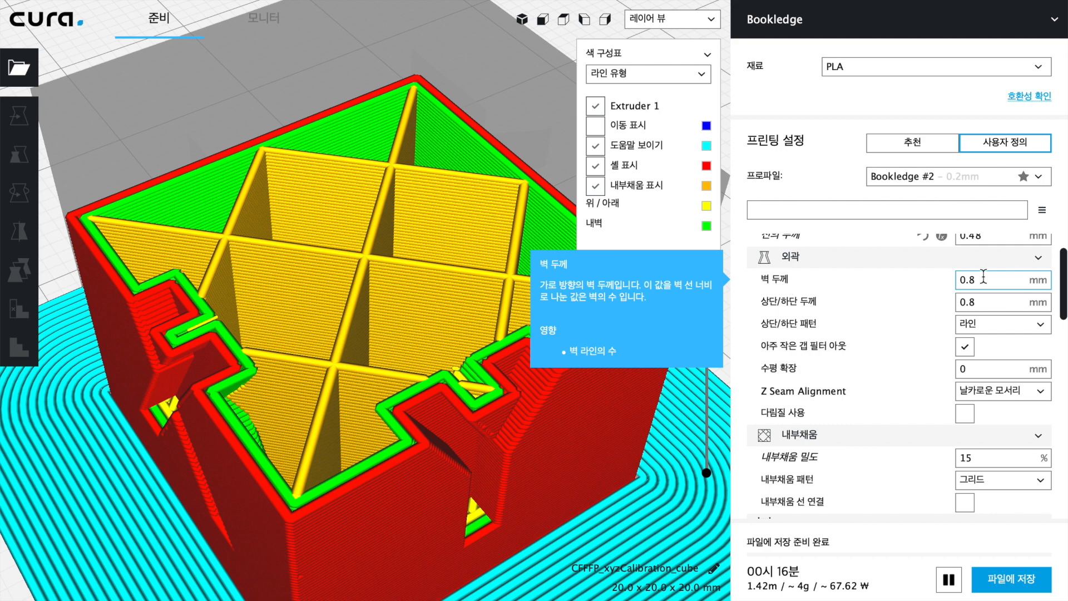
Reset the line width to its default of 0.4 mm and set the wall thickness to 1.2 mm.
scroll(985, 281, up, 1)
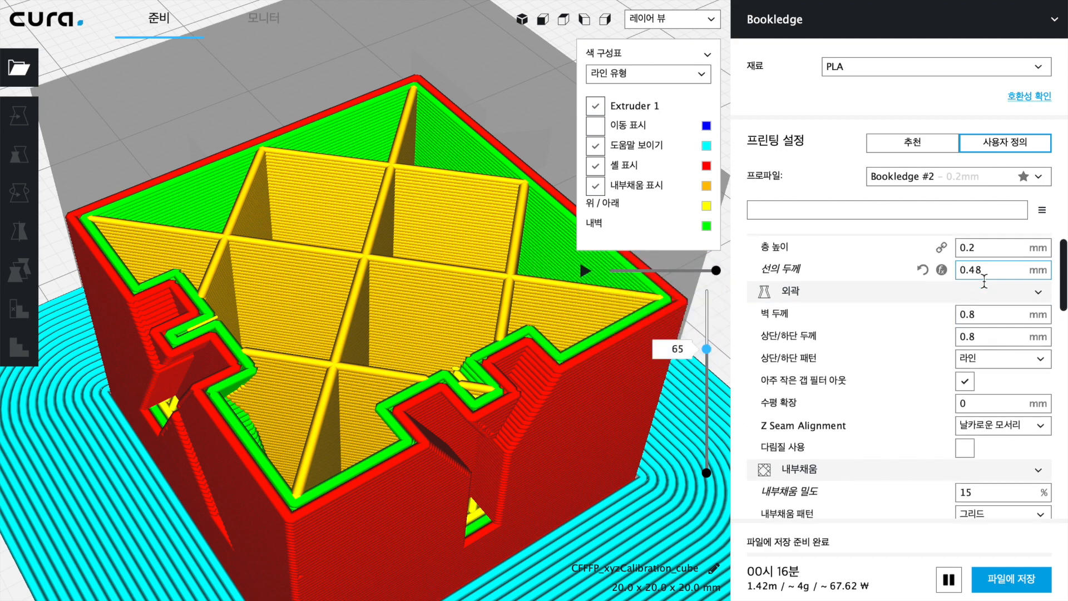
click(923, 271)
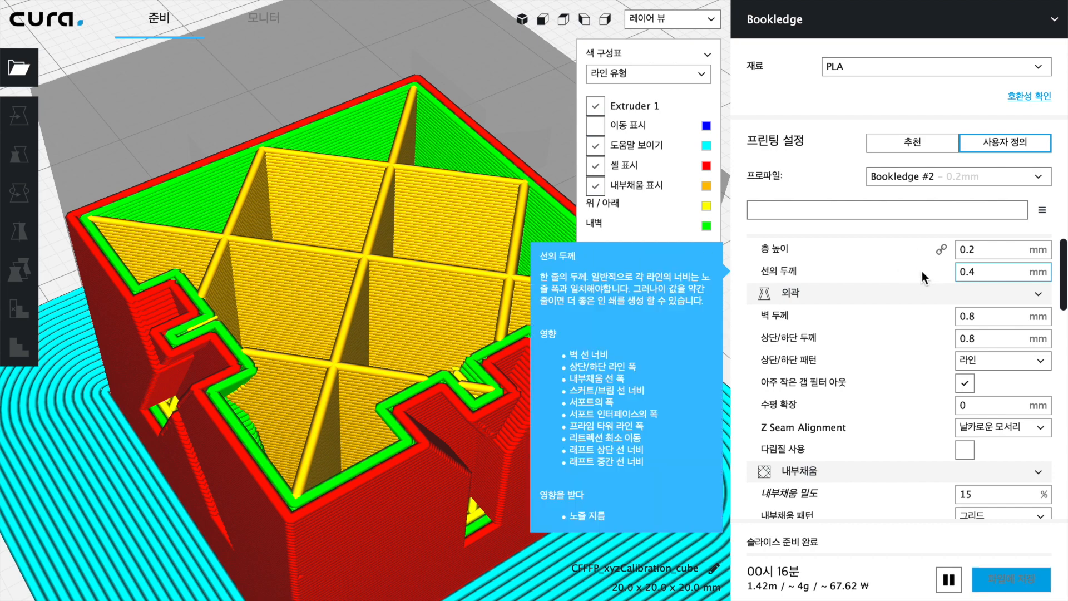
click(985, 316)
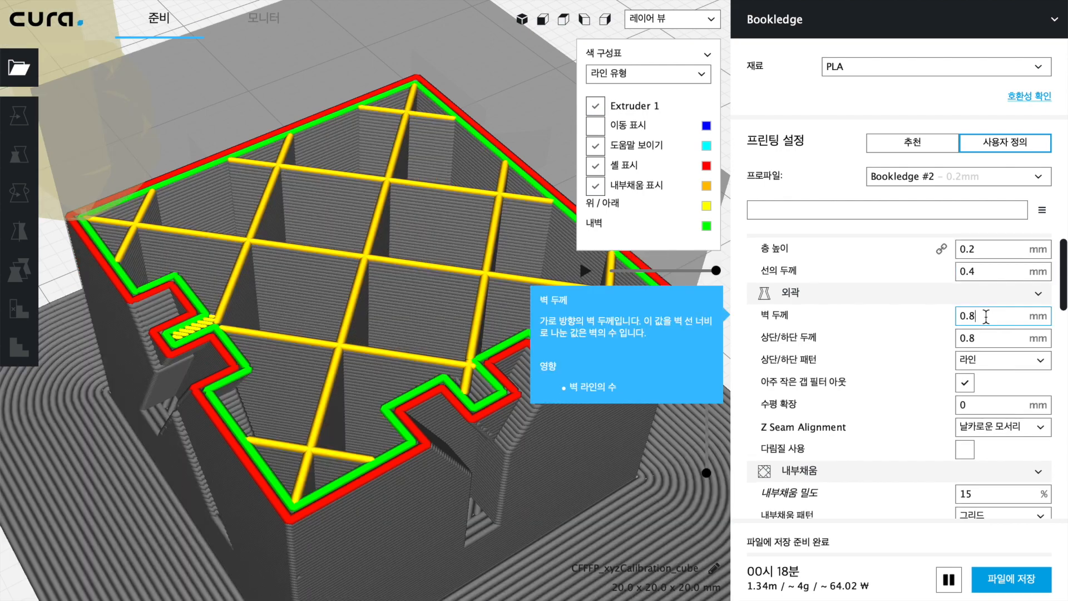
key(BackSpace)
key(BackSpace)
key(BackSpace)
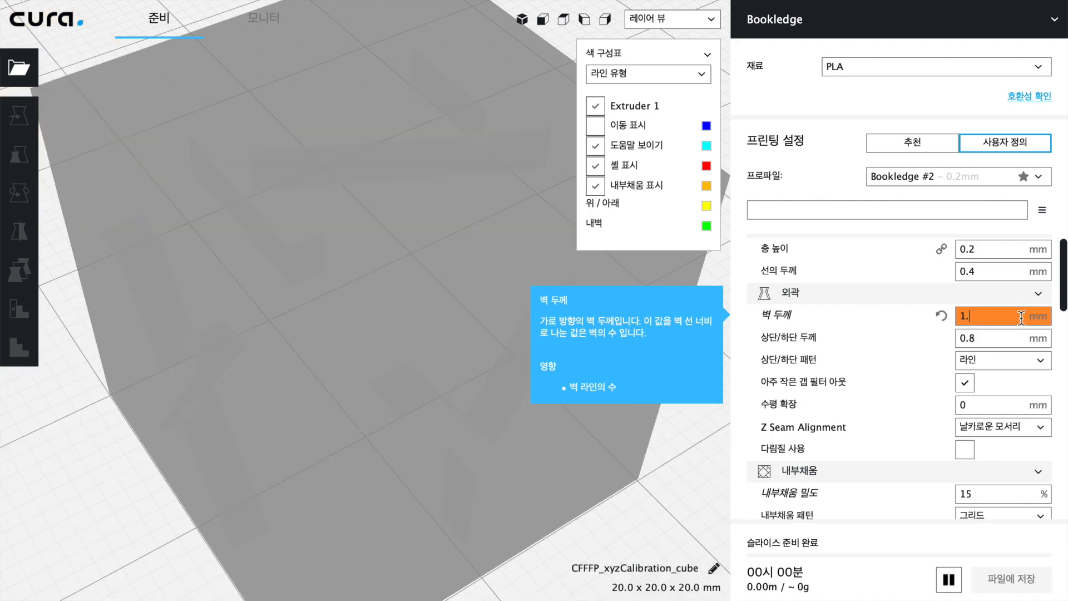
text(1.2)
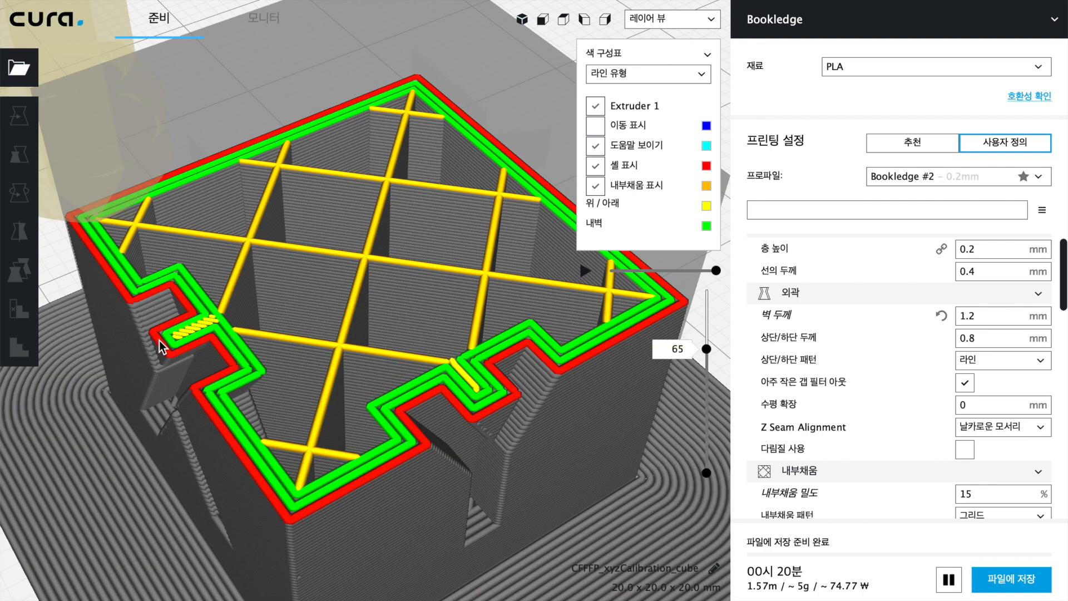
Inspect the cube's wall lines in the layer preview at layers 71 to 73.
mouse_move(713, 351)
mouse_down()
mouse_move(710, 340)
mouse_move(710, 350)
mouse_up()
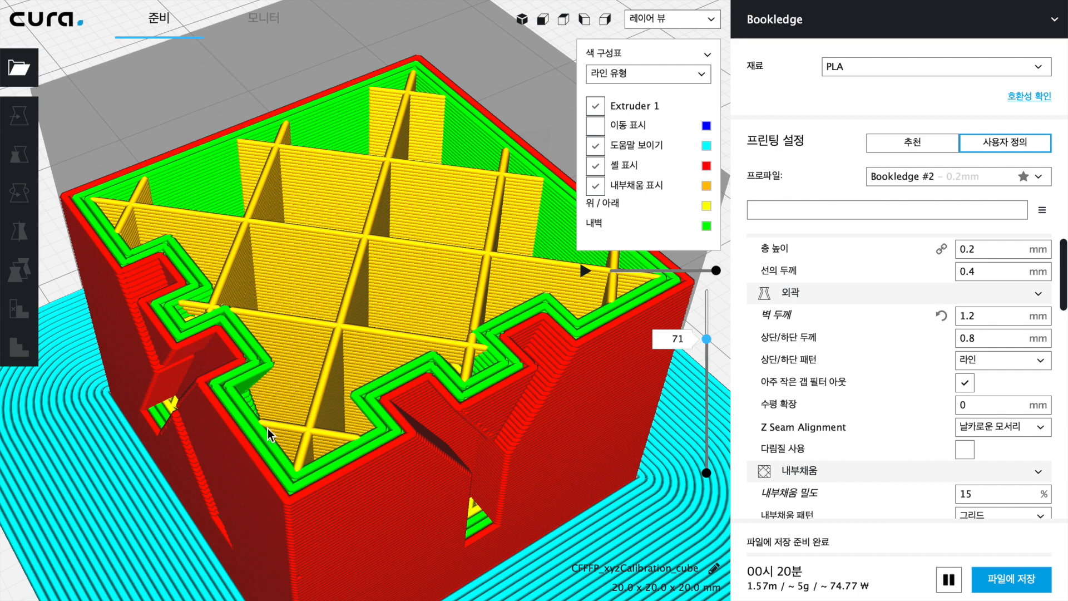
key(Up)
key(Up)
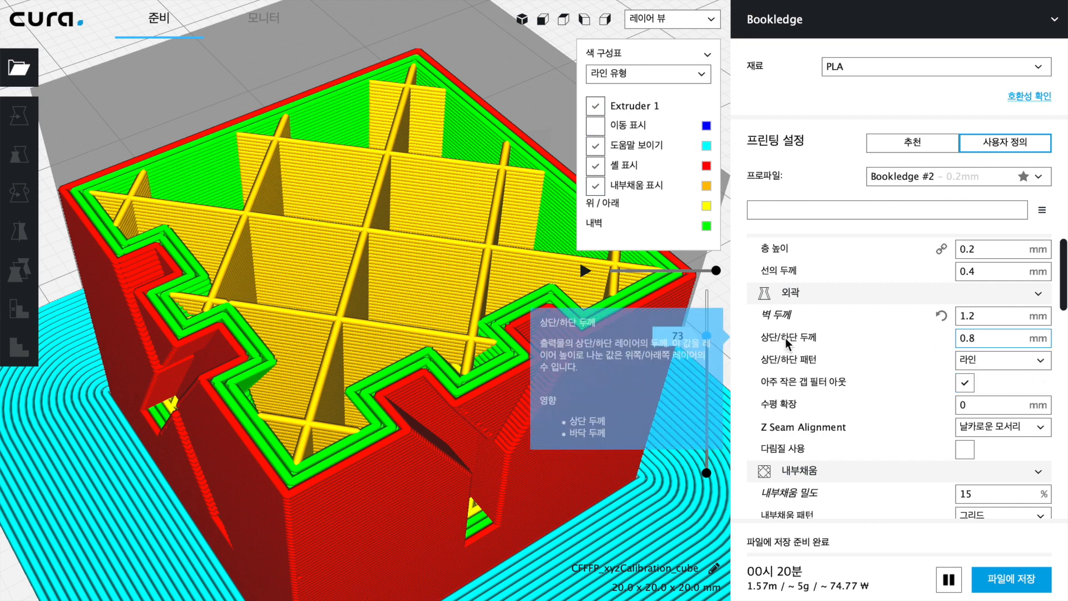
Preview the cube's top layer 100, and examine the bottom skin one layer at a time from layer 1 to 5.
drag(708, 337, 675, 150)
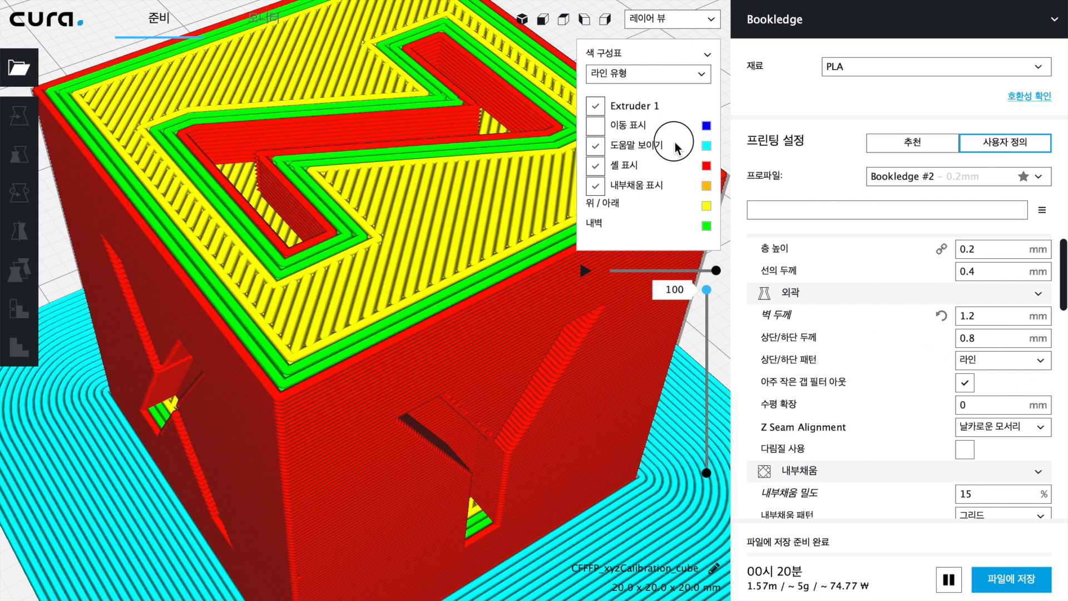
drag(706, 290, 693, 495)
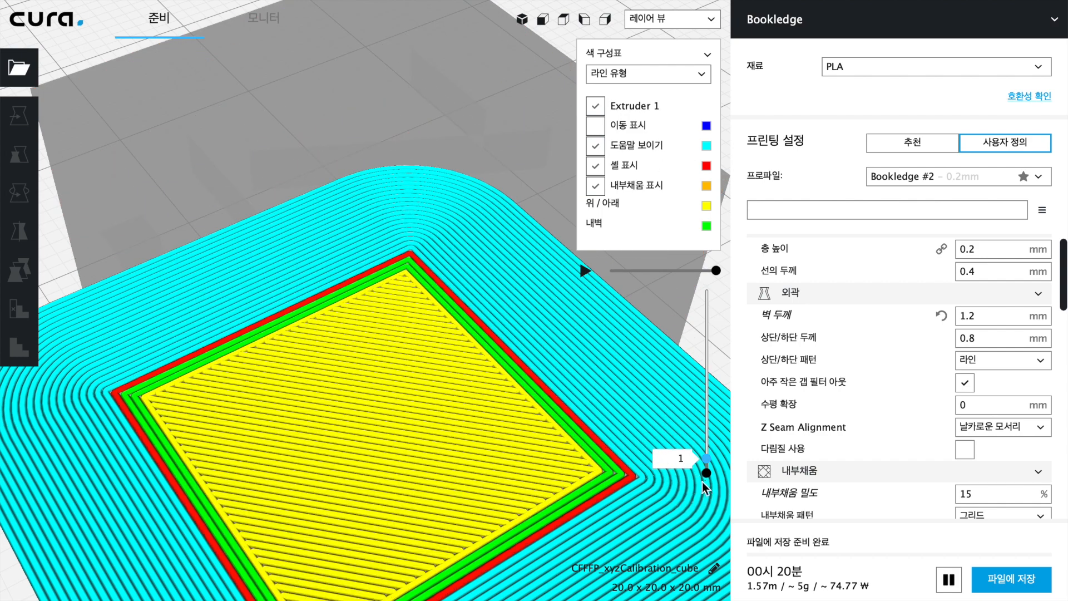
scroll(519, 476, down, 2)
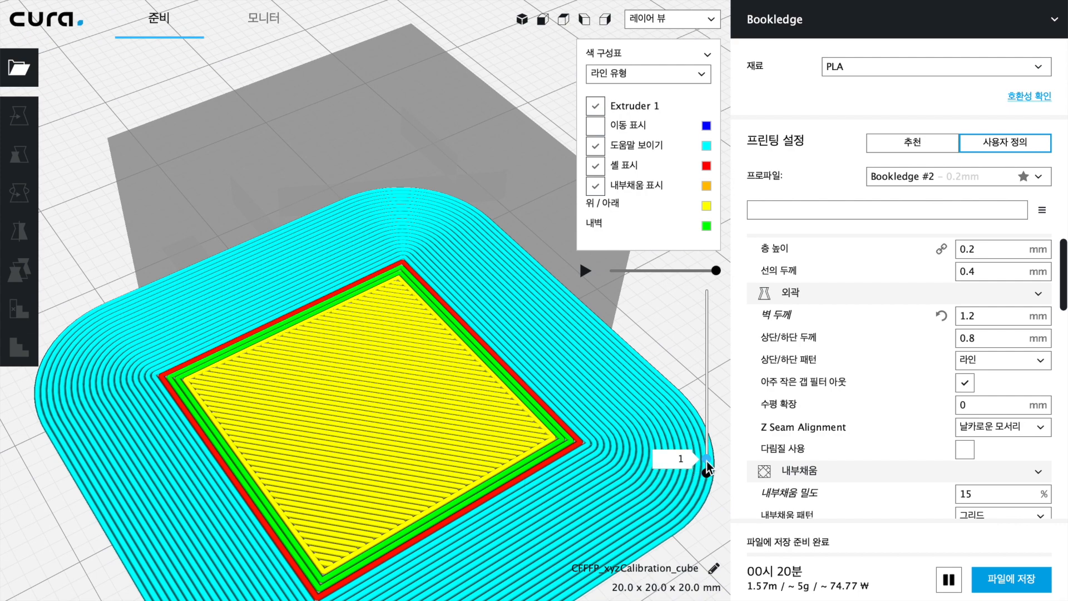
drag(707, 462, 707, 459)
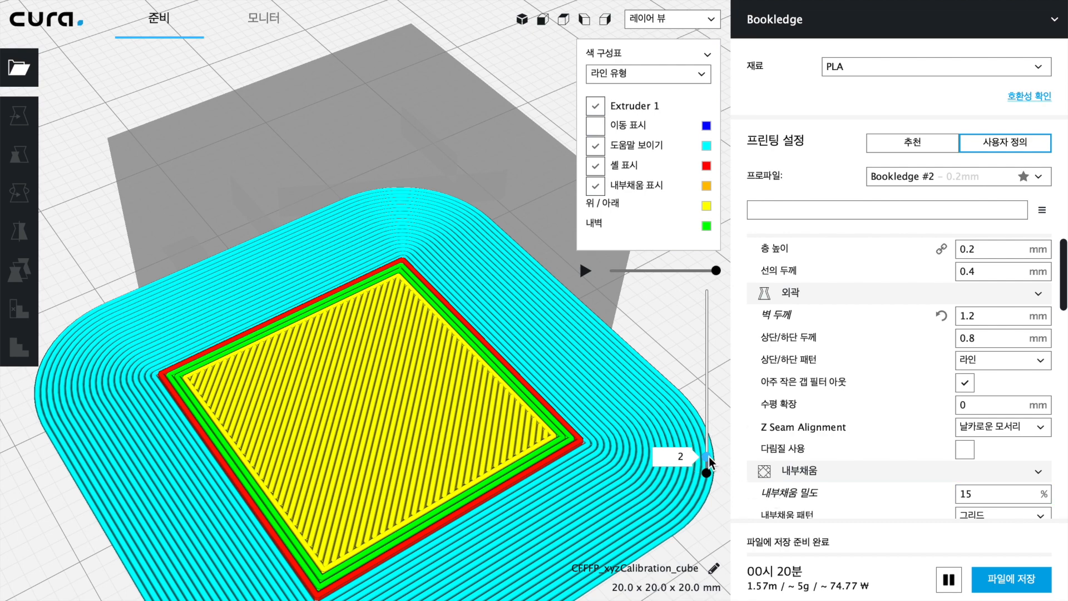
drag(707, 458, 707, 456)
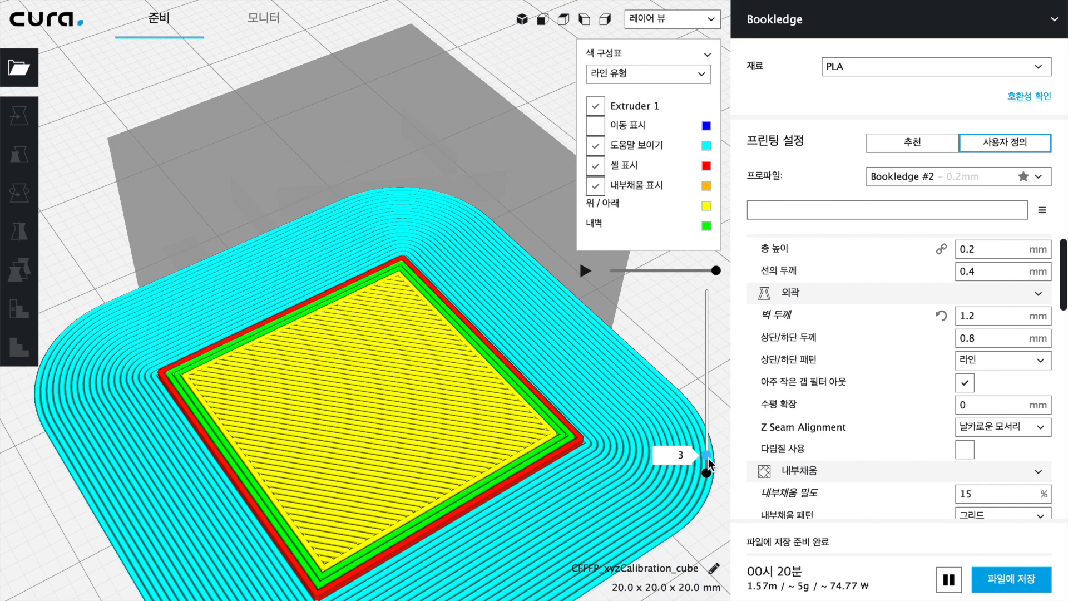
key(Up)
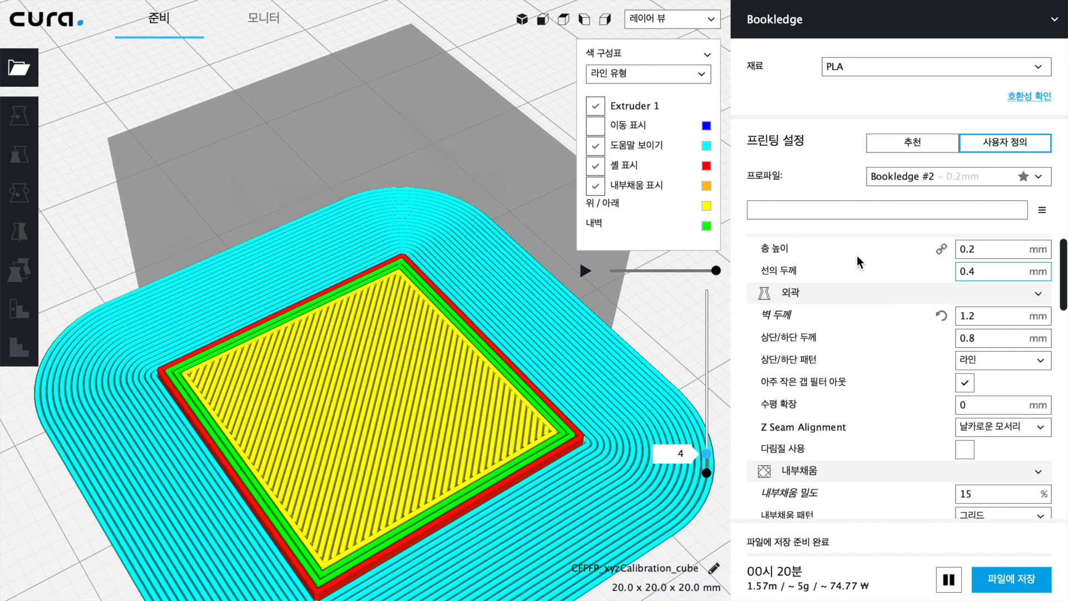
mouse_move(779, 249)
click(970, 246)
key(Up)
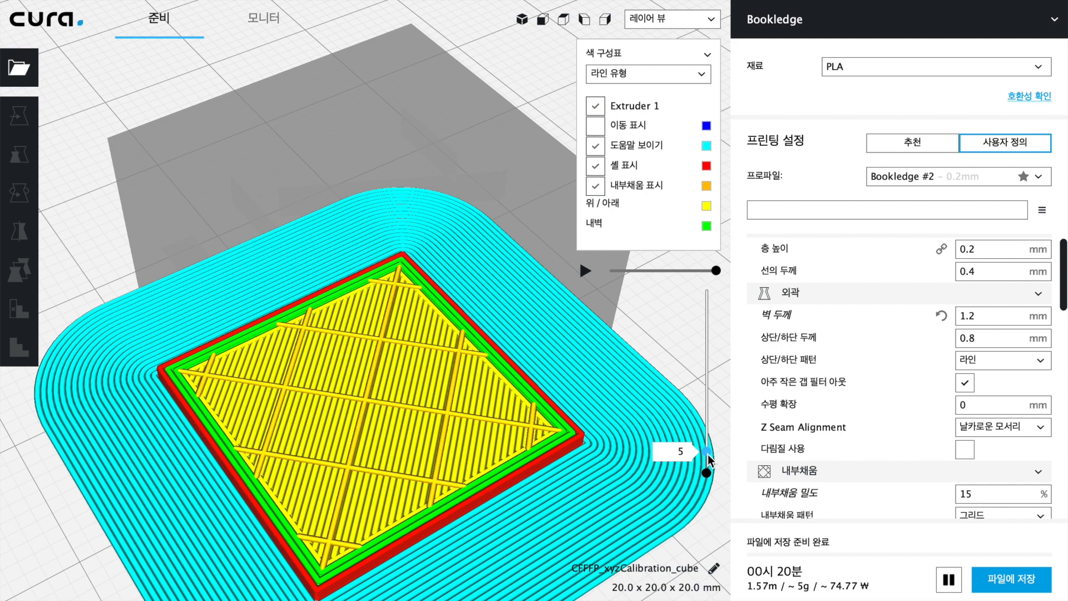
Advance the layer preview step by step from layer 5 to 24 to examine how the infill builds up.
key(Up)
key(Up)
key(Up)
key(Up)
key(Up)
key(Up)
key(Up)
key(Up)
key(Up)
key(Up)
key(Up)
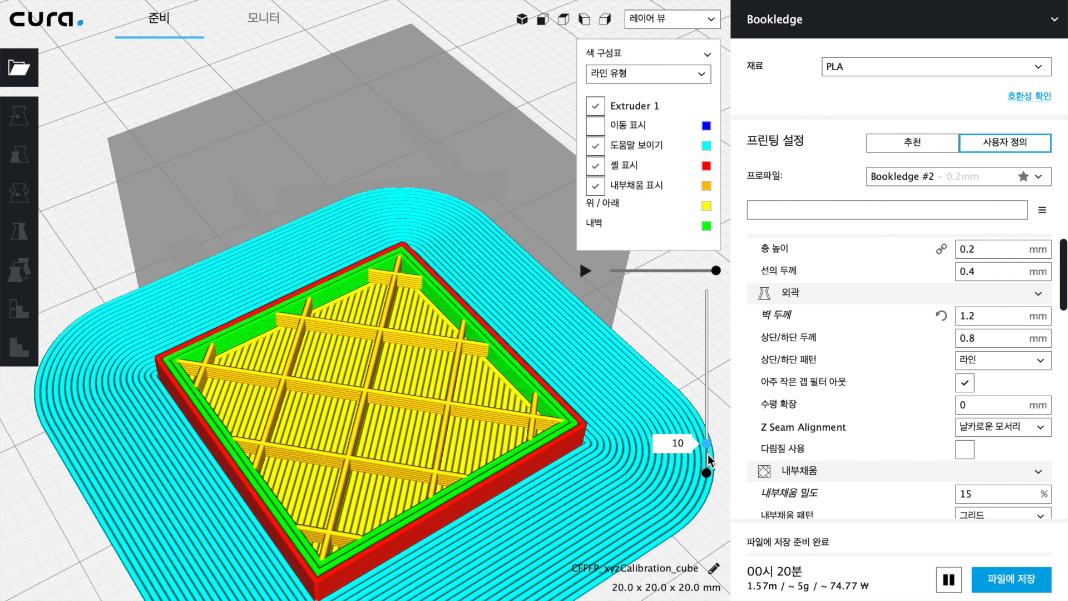
key(Up)
key(Up)
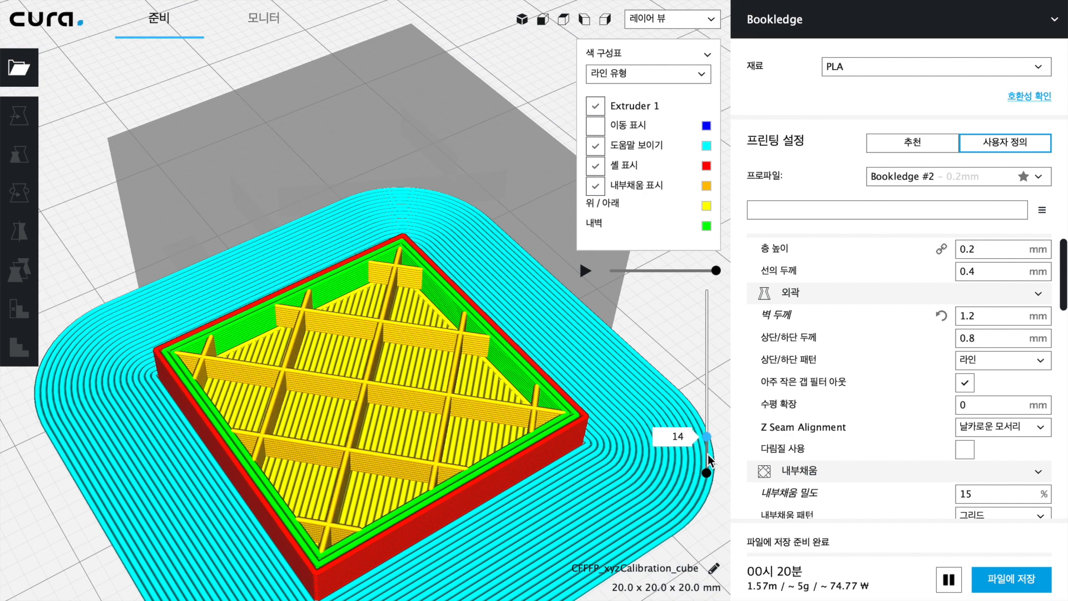
key(Up)
key(Up)
key(Up)
key(Up)
key(Up)
key(Up)
key(Up)
key(Up)
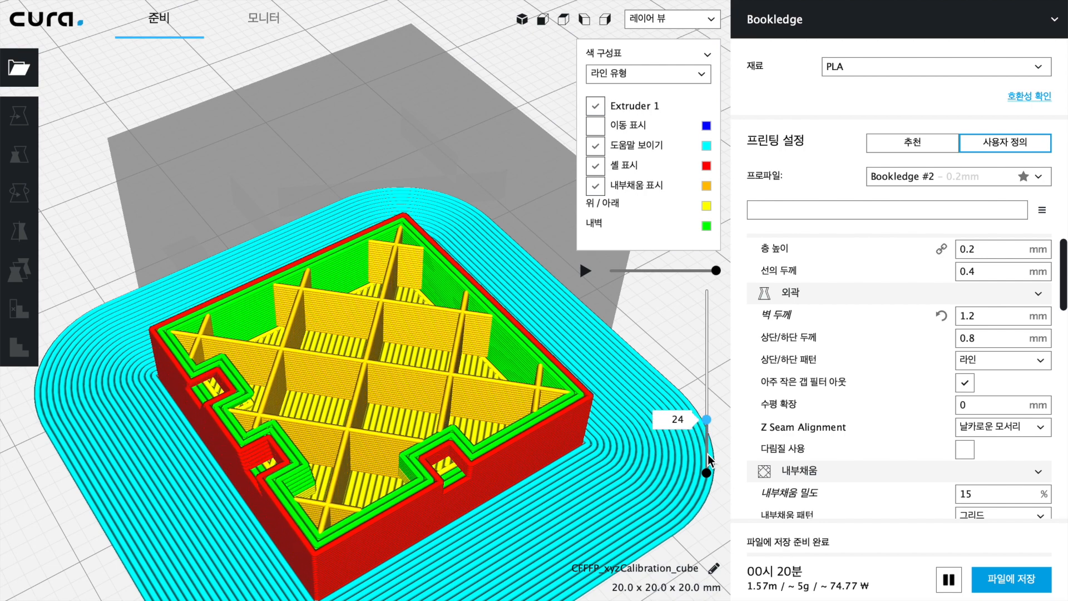
Examine where the cube's top skin begins by previewing layers 94 to 97.
drag(706, 421, 710, 298)
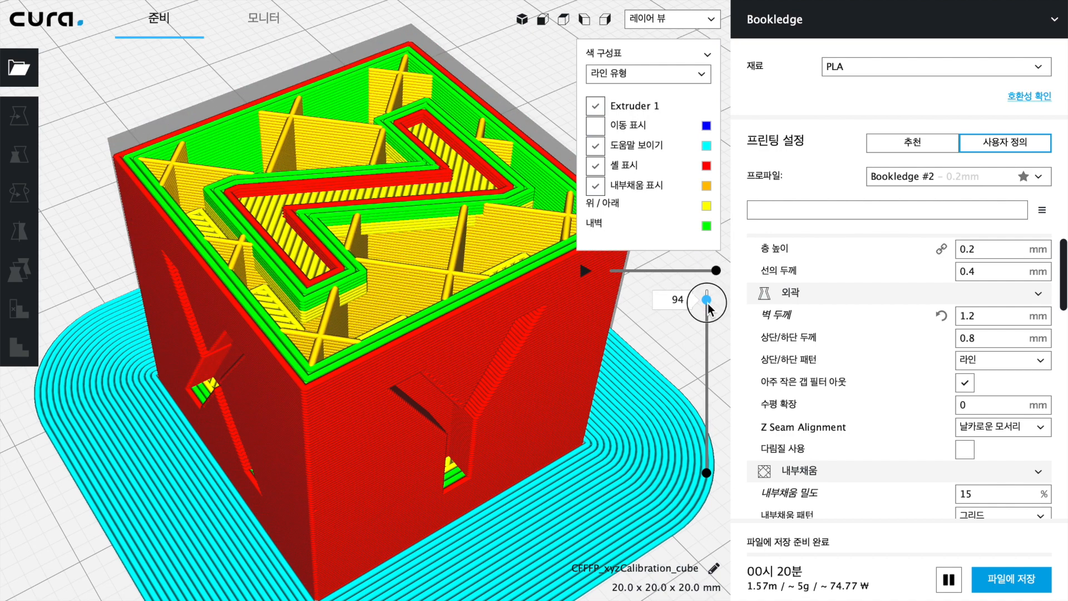
key(Up)
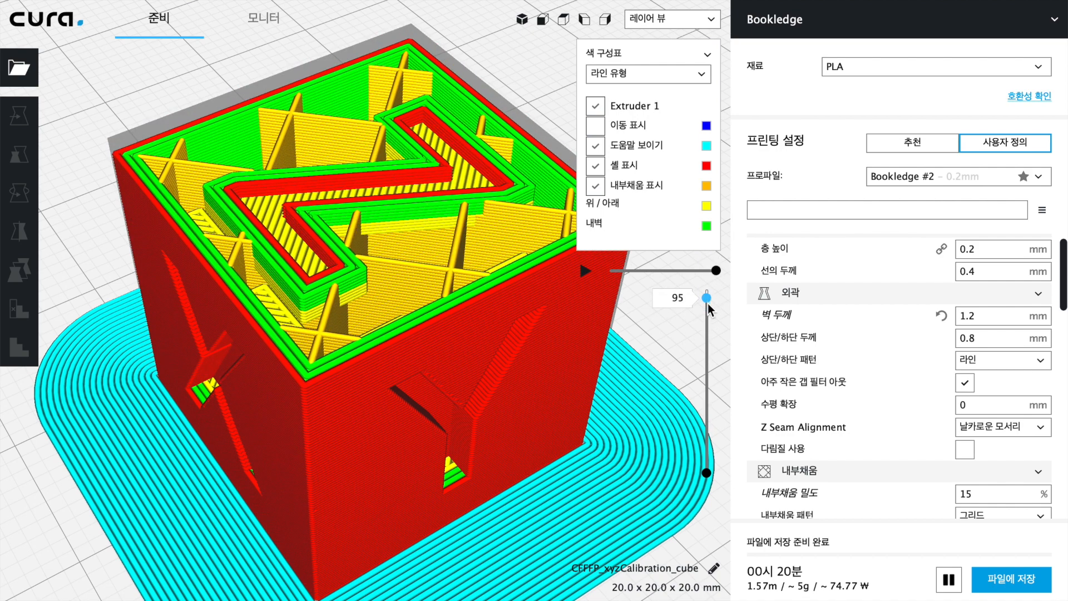
key(Up)
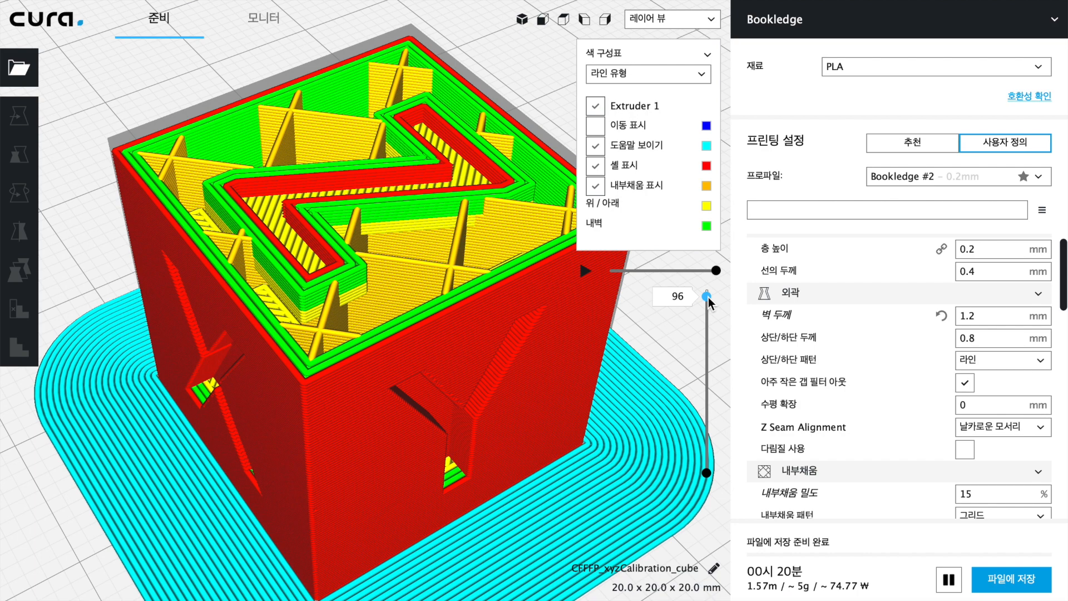
drag(707, 296, 708, 295)
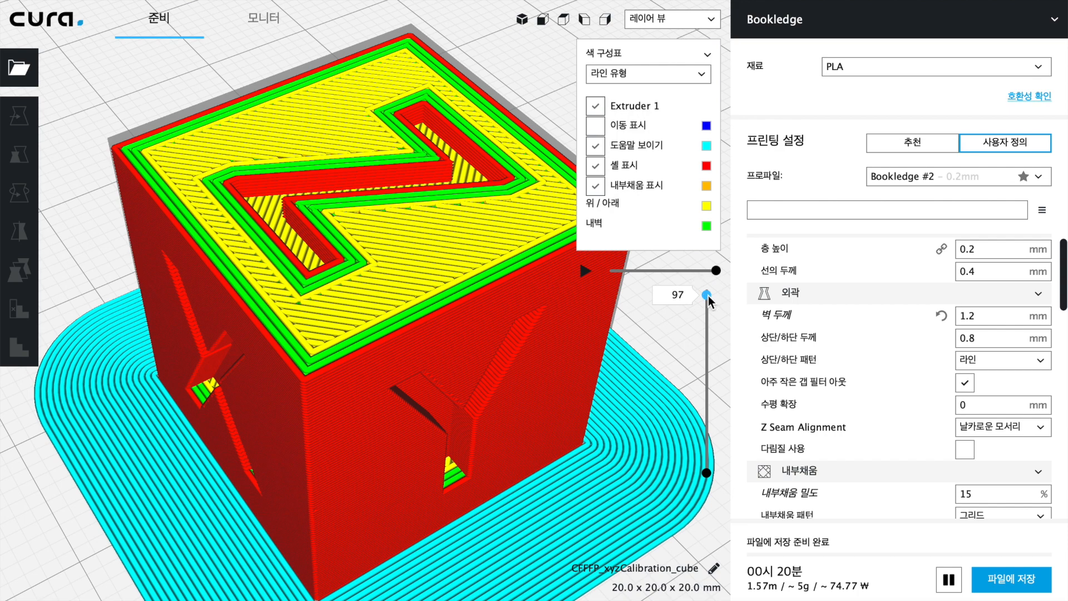
Return the layer preview to layer 1 and set the top/bottom thickness (상단/하단 두께) to 0.6 mm.
drag(707, 295, 708, 295)
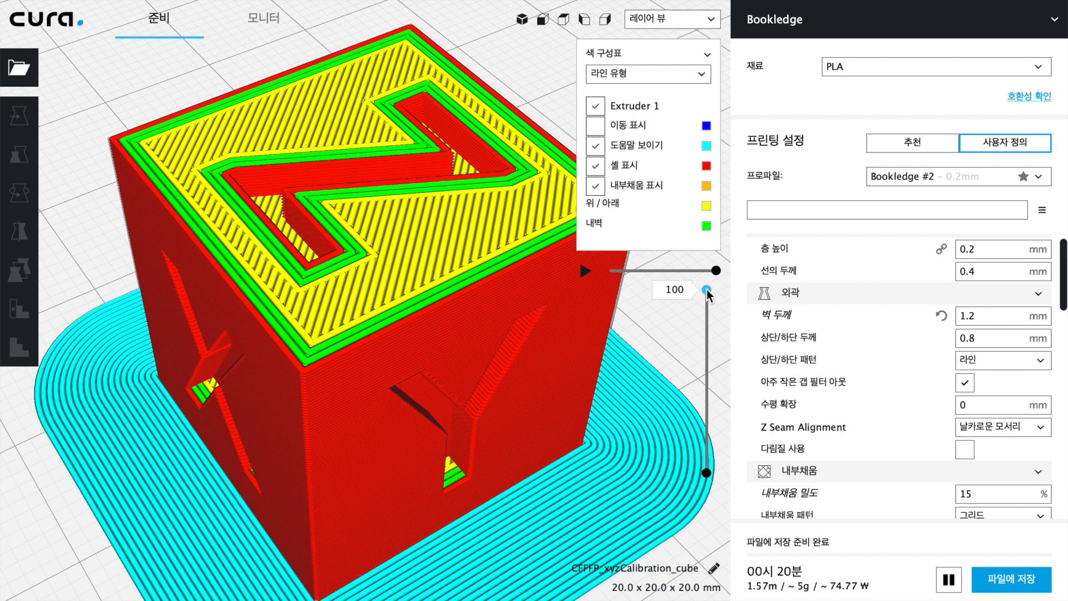
drag(708, 295, 700, 536)
click(988, 338)
key(shift+Left)
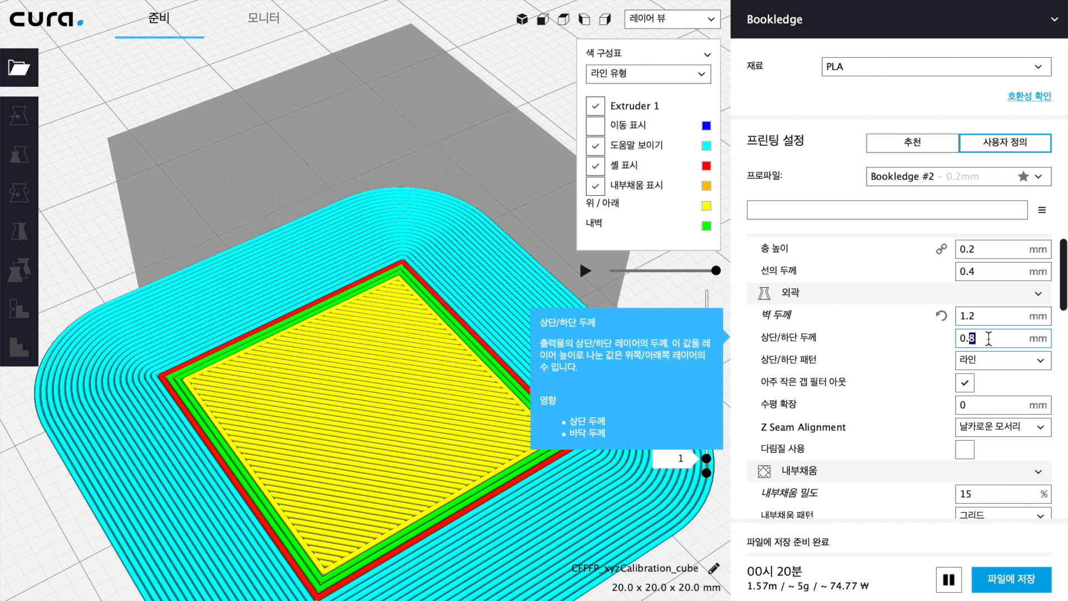
text(6)
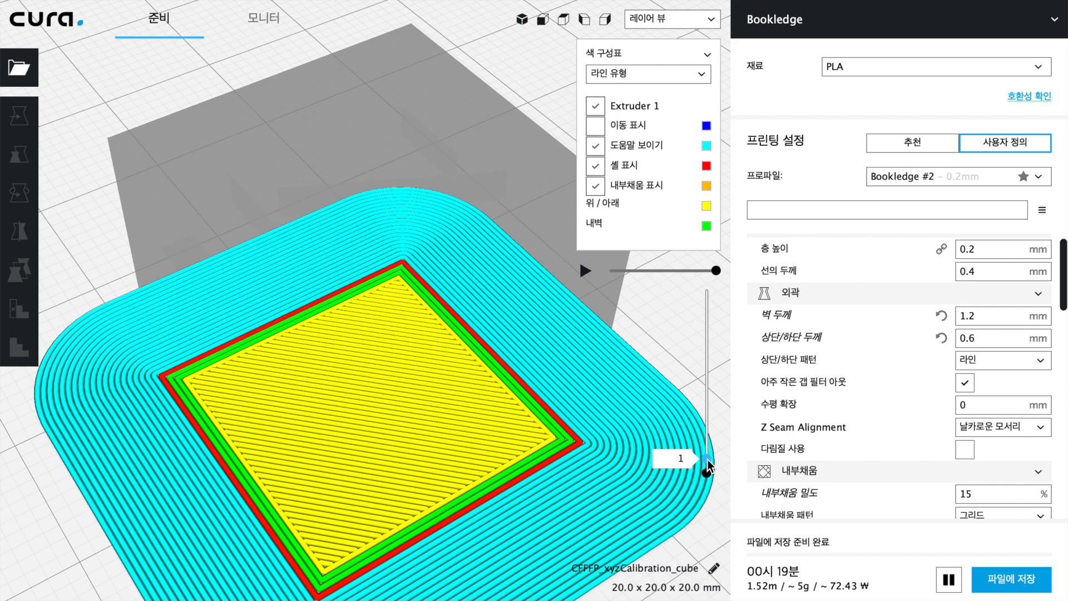
Step the preview from layer 1 to layer 4 to examine how many bottom skin layers precede the infill.
key(Up)
key(Up)
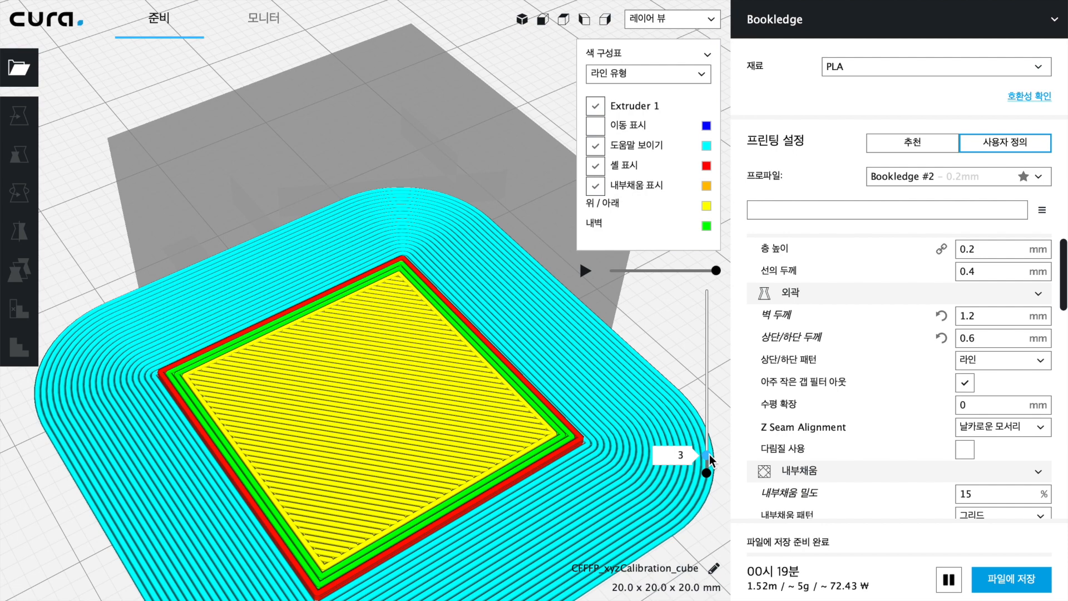
key(Up)
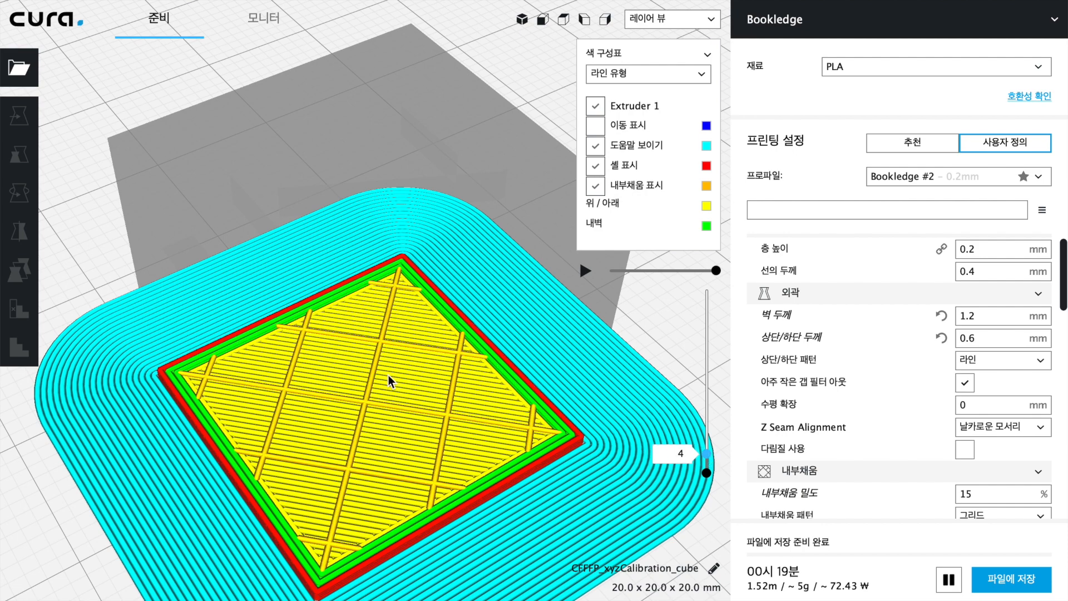
right_drag(389, 376, 315, 410)
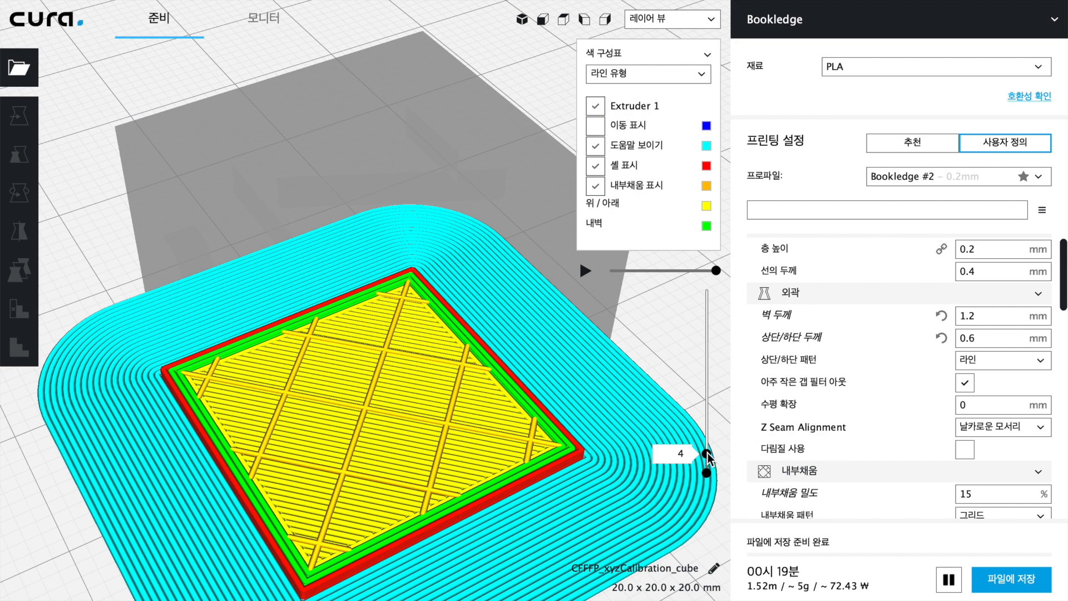
right_drag(449, 356, 569, 376)
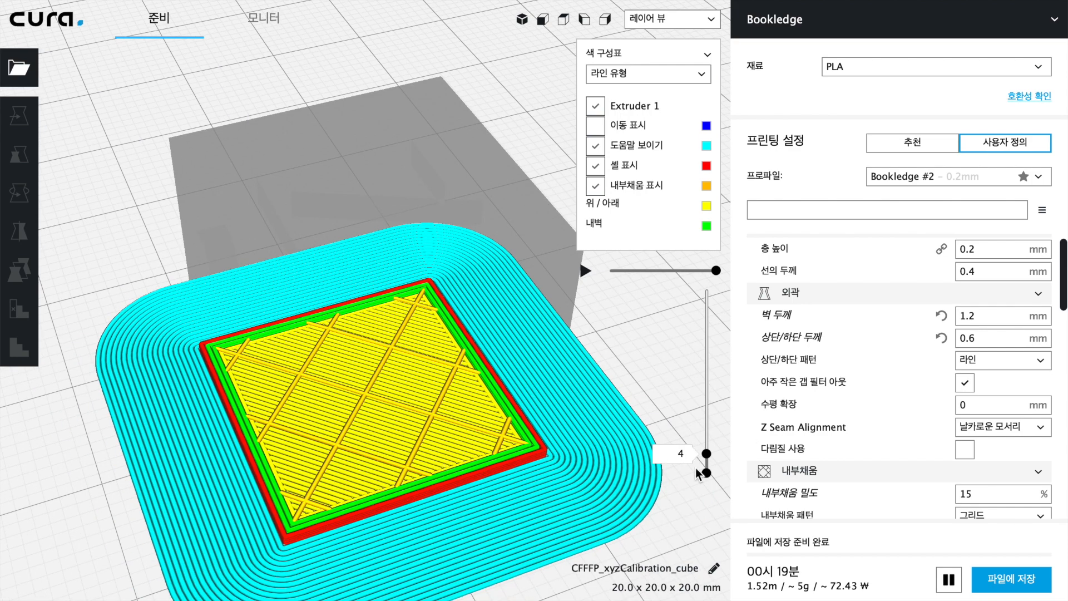
Switch the top/bottom pattern to concentric (동심원 형태) and inspect the cube's bottom skin up close at layer 1.
drag(706, 454, 689, 517)
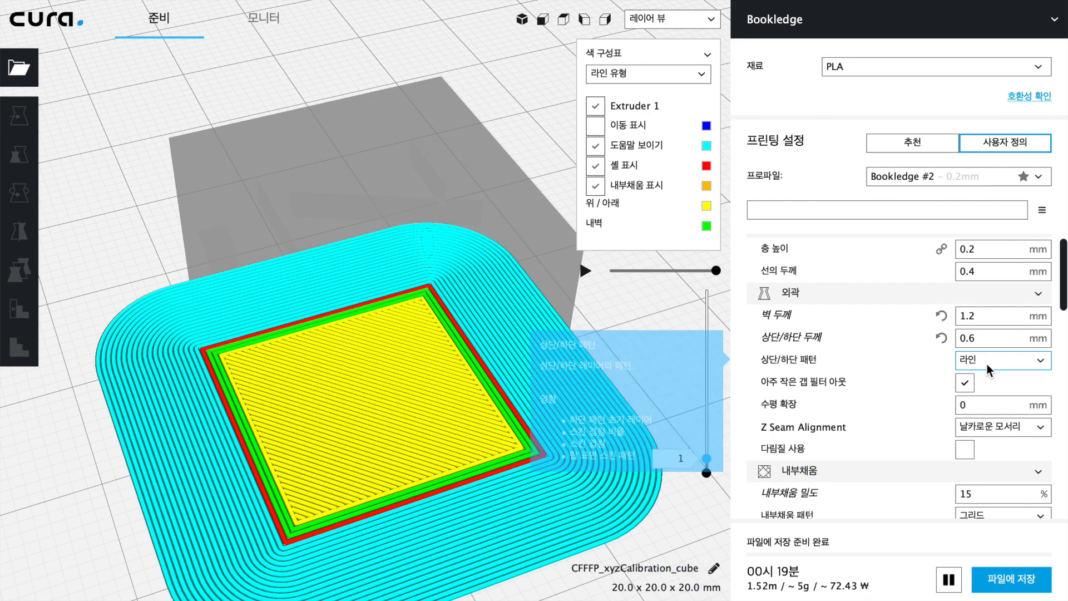
click(964, 382)
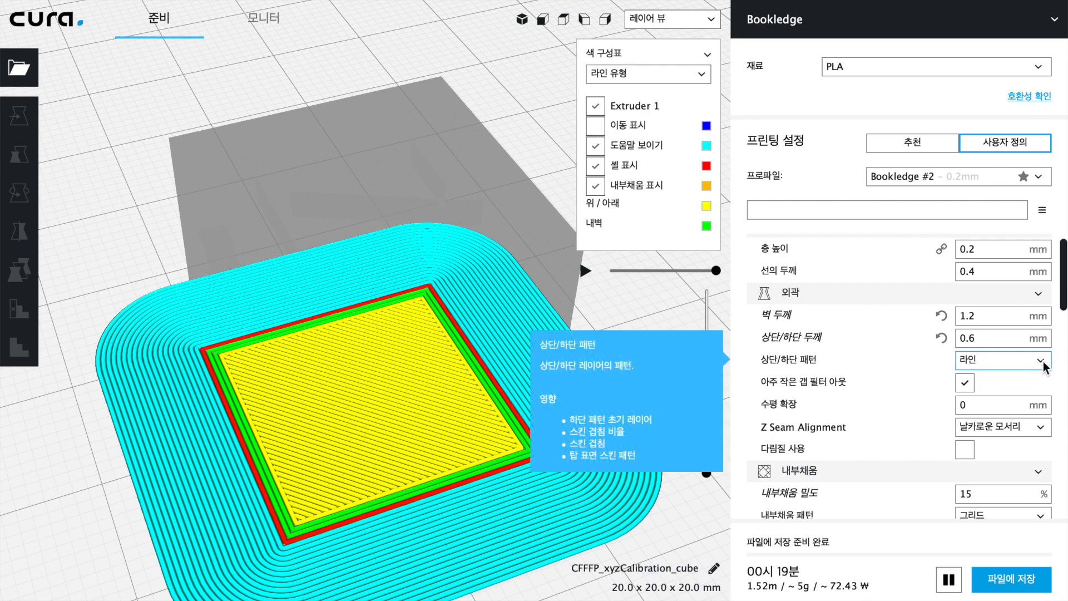
click(1043, 361)
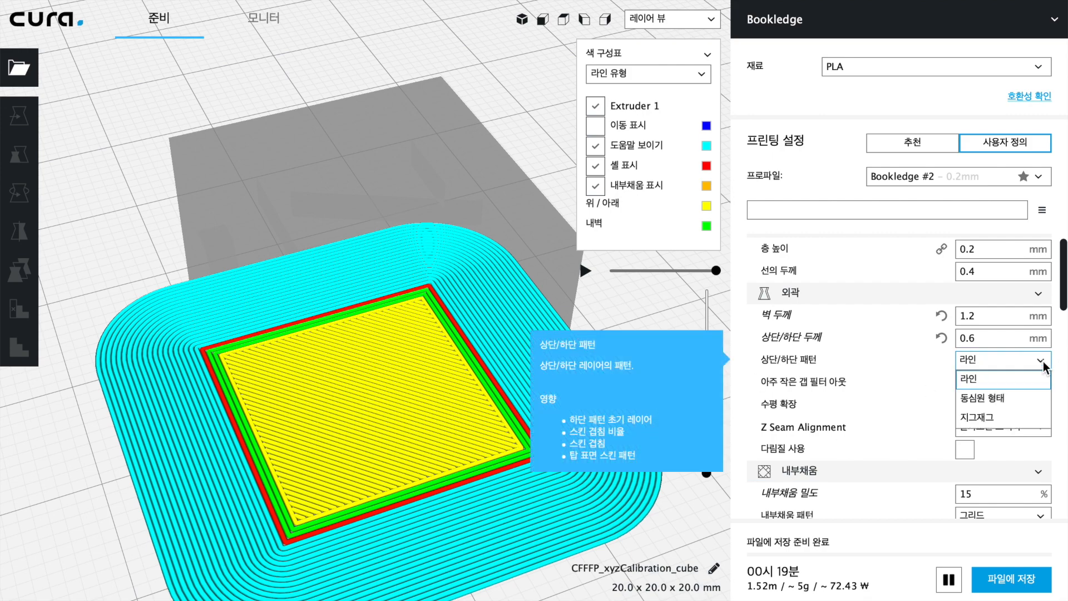
click(979, 399)
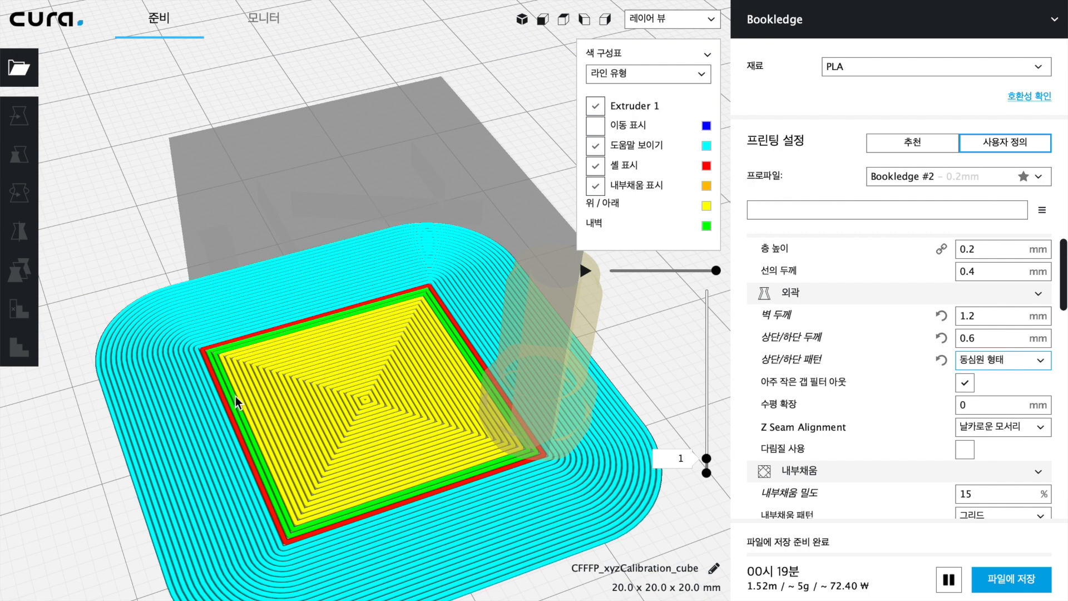
scroll(378, 451, up, 5)
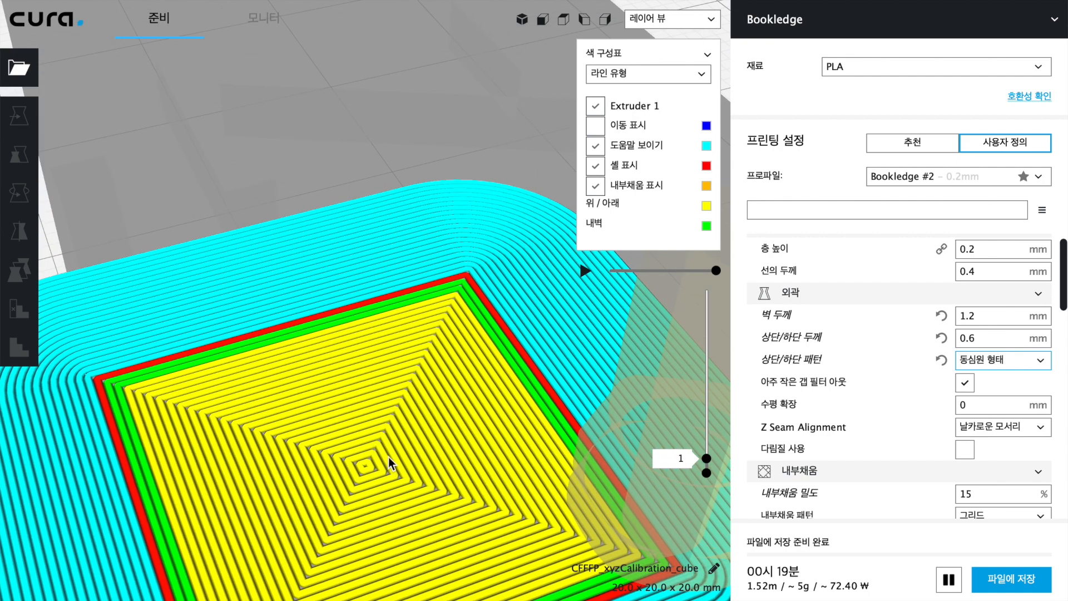
scroll(439, 458, down, 5)
scroll(438, 458, up, 2)
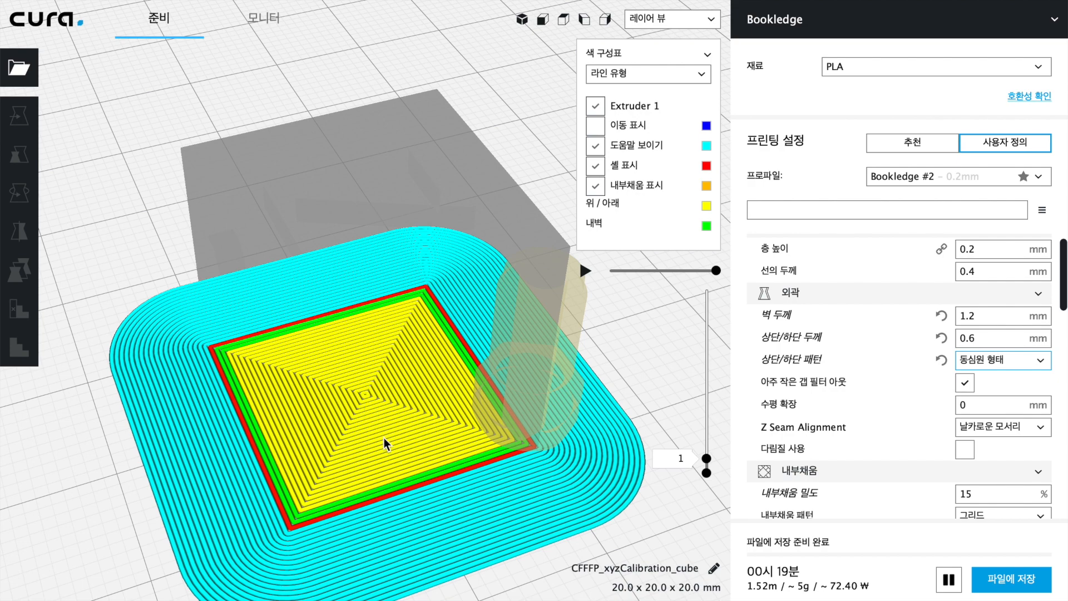
scroll(384, 438, up, 5)
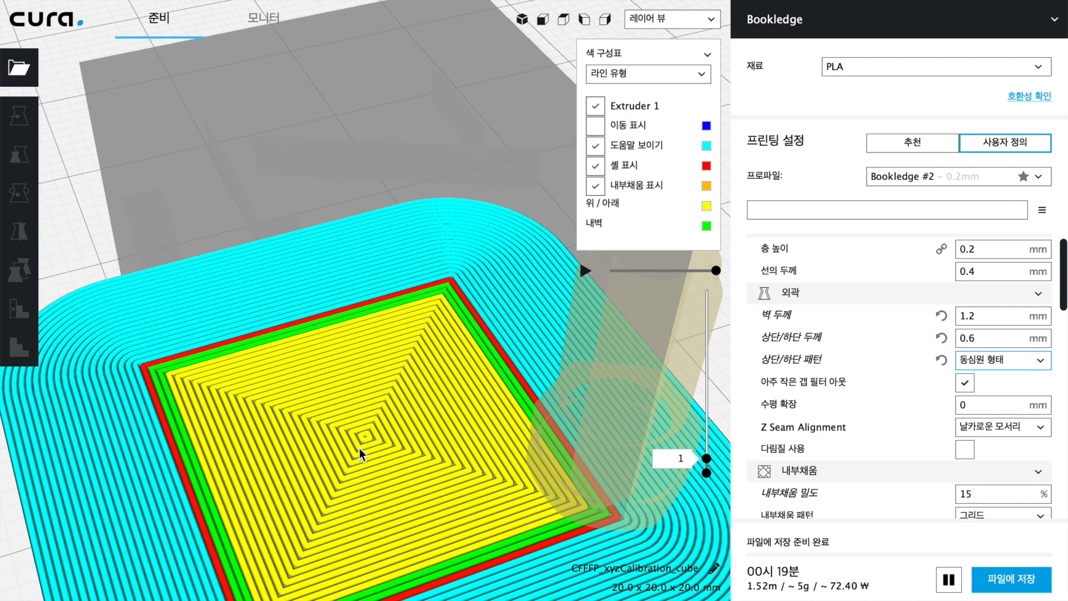
Set the top/bottom pattern back to lines (라인) and check the bottom skin at layer 1.
click(1048, 362)
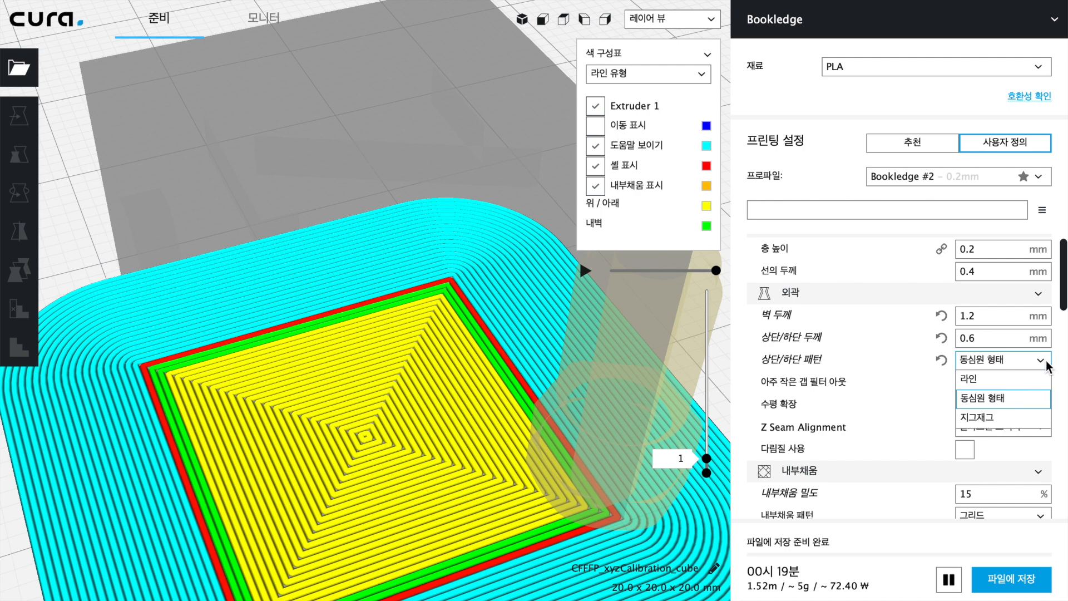
click(996, 381)
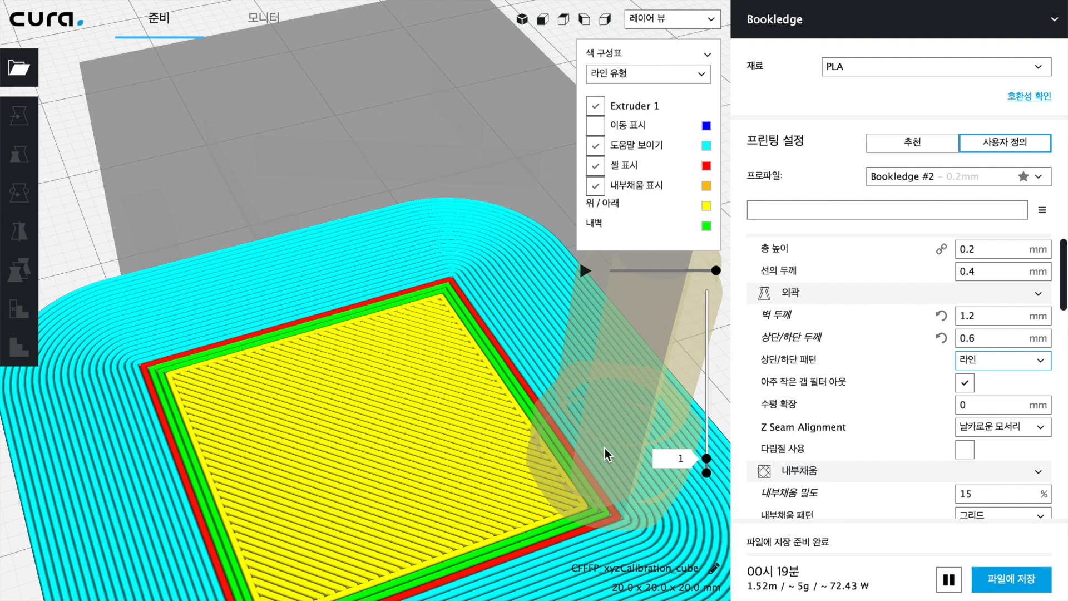
scroll(605, 448, down, 3)
scroll(605, 448, up, 1)
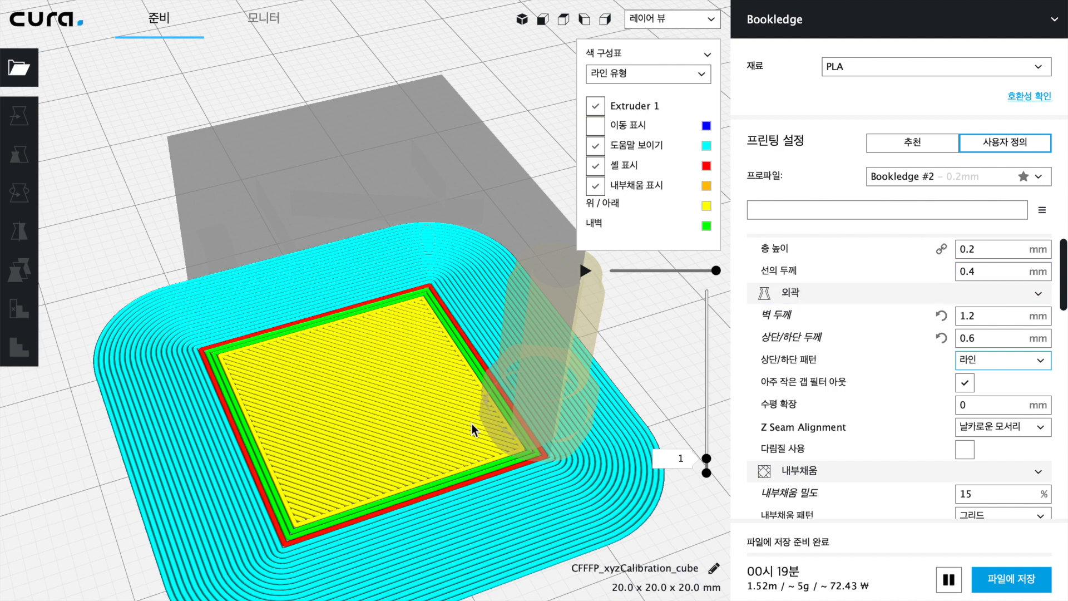
Read the descriptions of the remaining shell settings, including horizontal expansion (수평 확장) and ironing (다림질 사용).
mouse_move(765, 403)
mouse_move(771, 452)
mouse_move(946, 452)
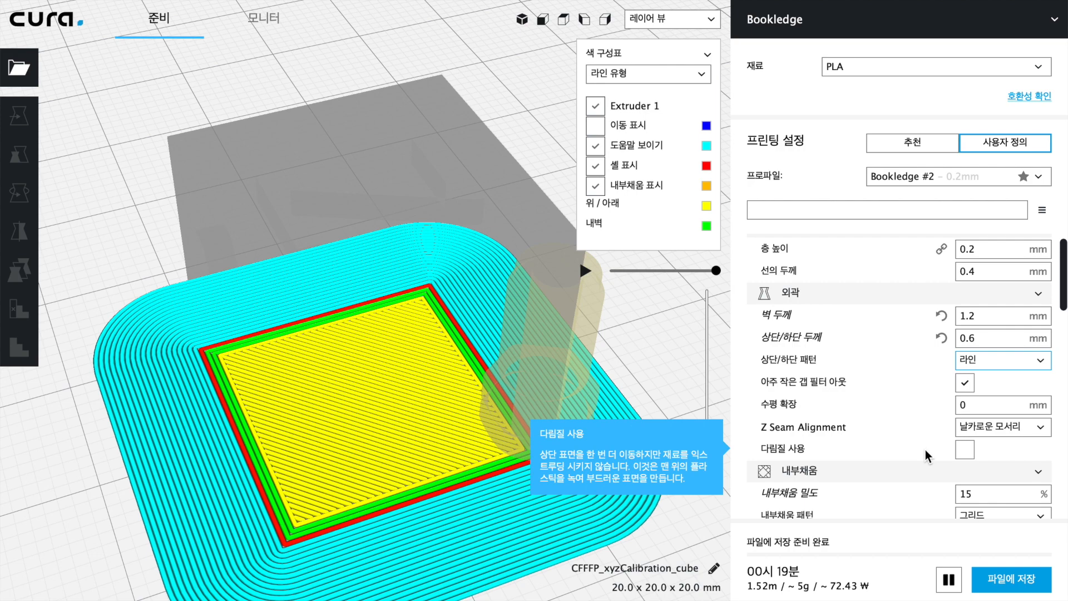
mouse_move(940, 309)
Bring up the infill settings and examine the cube's grid infill at layers 28 and 56.
scroll(917, 455, down, 1)
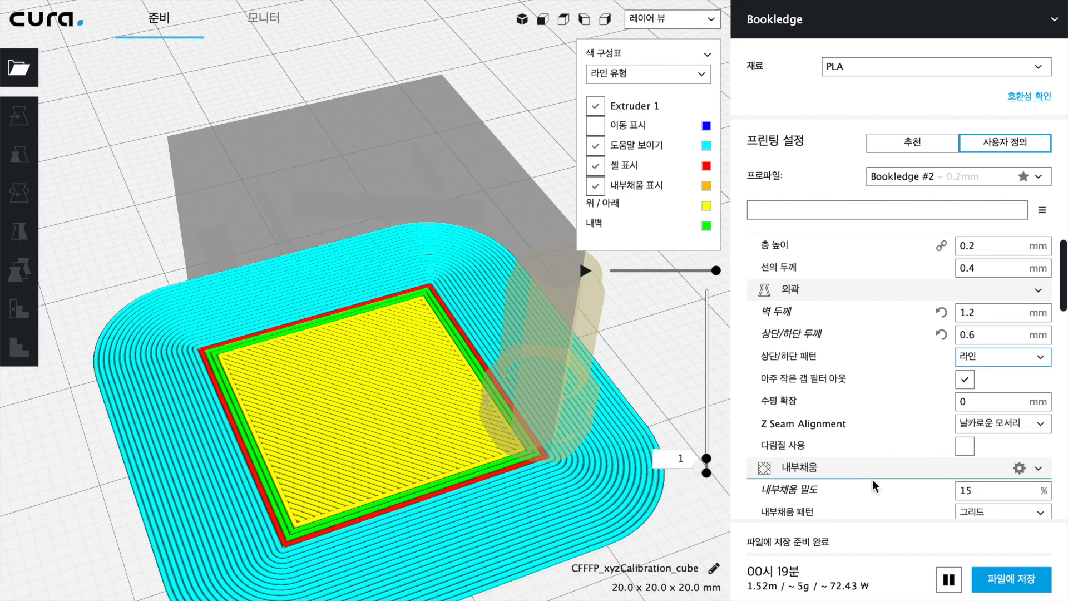
scroll(872, 480, down, 3)
drag(706, 460, 707, 412)
scroll(641, 356, up, 6)
scroll(431, 332, down, 5)
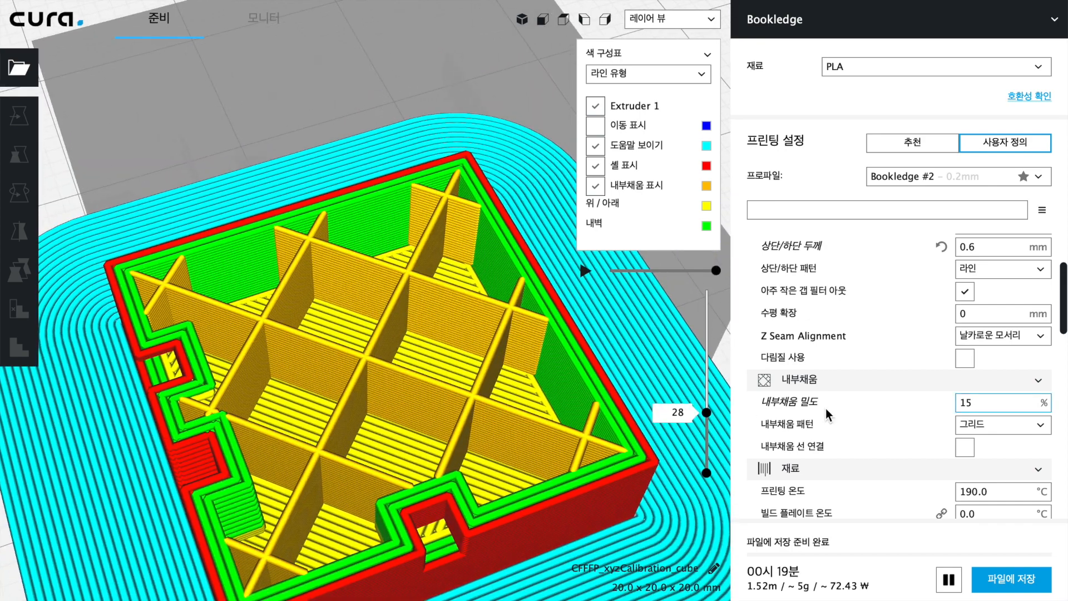
double_click(990, 403)
text(56)
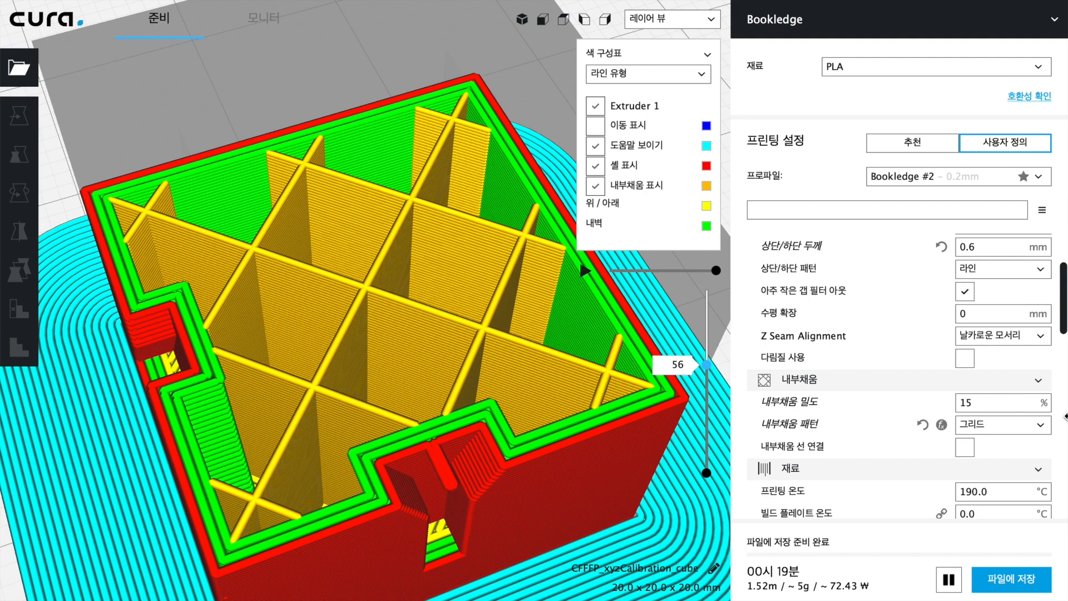
Set the infill pattern to gyroid (자이로이드) and inspect its structure at layers 33 and 21.
click(1046, 426)
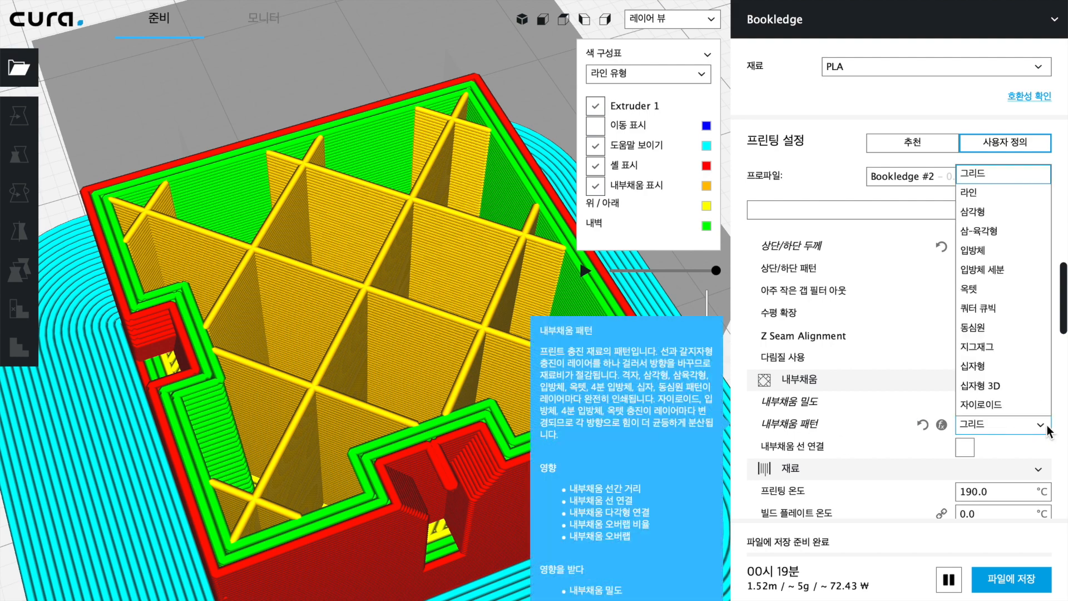
click(1007, 405)
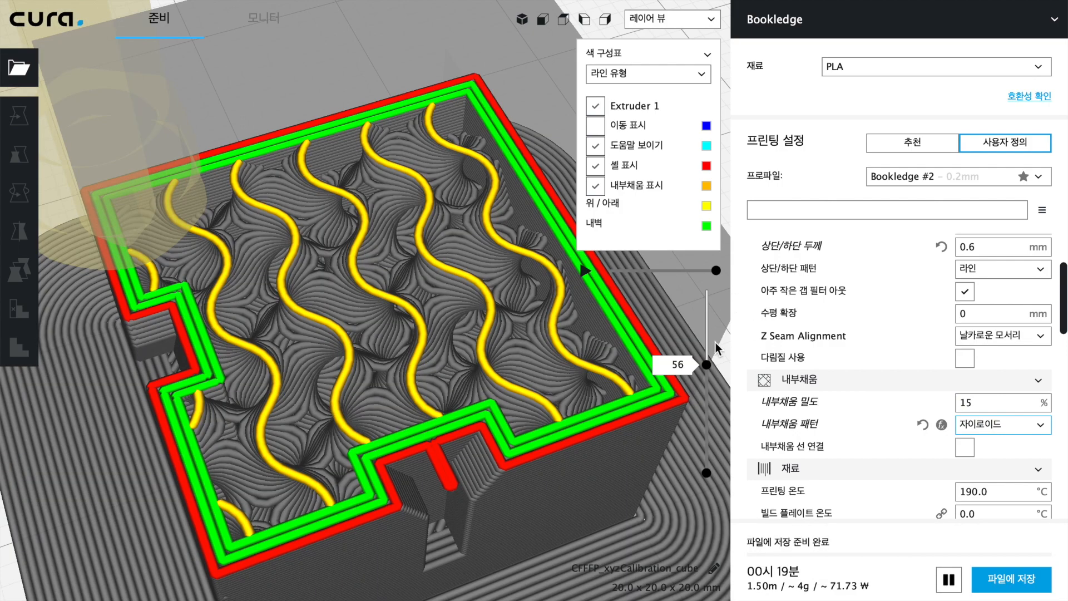
drag(708, 365, 709, 415)
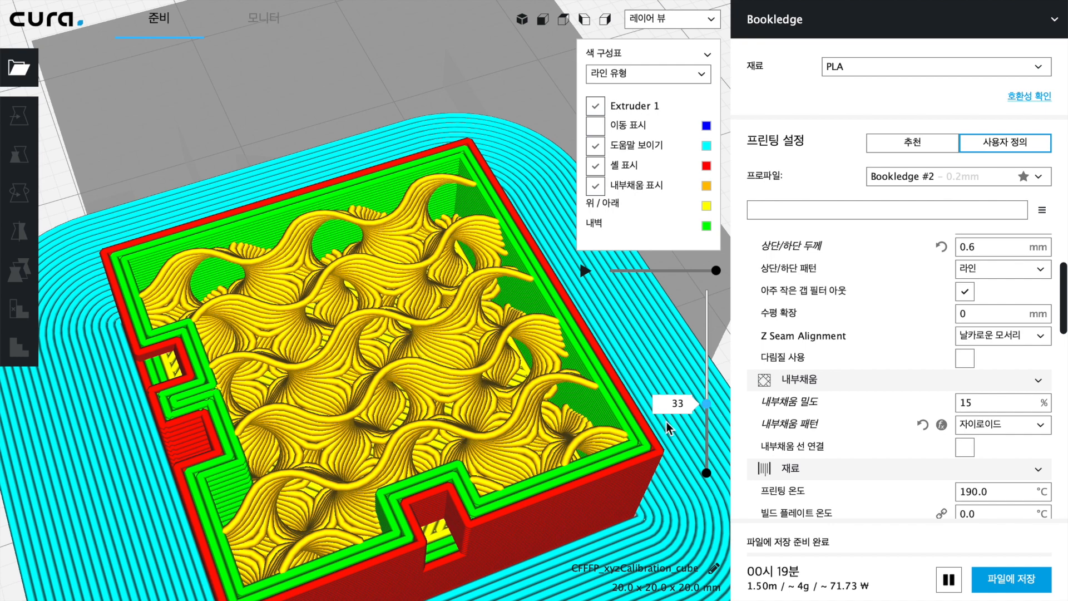
mouse_move(713, 407)
mouse_down()
mouse_move(715, 377)
mouse_move(709, 426)
mouse_up()
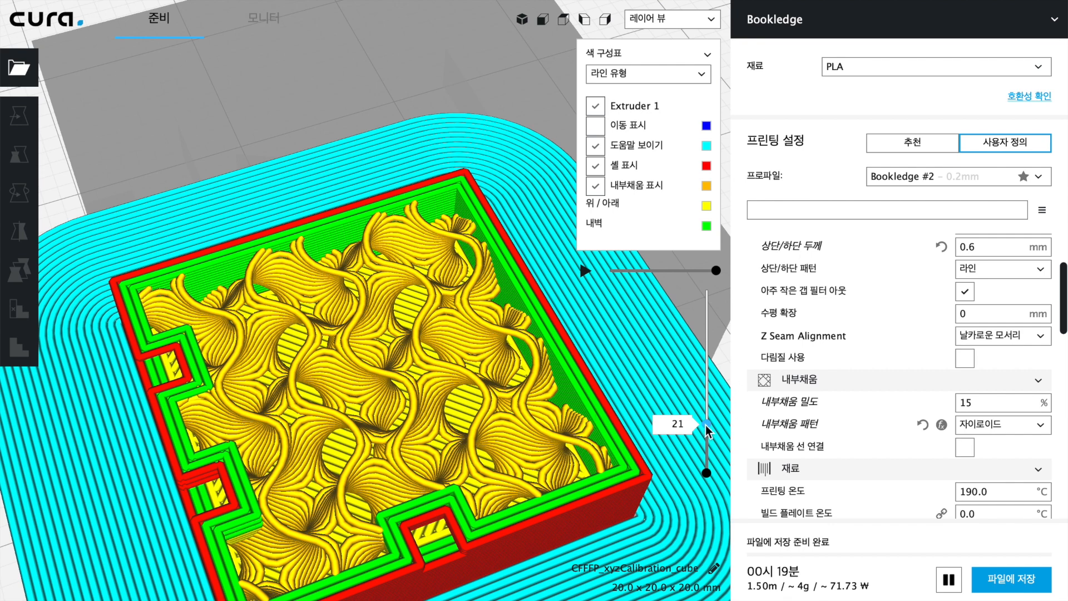
mouse_move(706, 426)
mouse_down()
mouse_move(712, 354)
mouse_move(708, 423)
mouse_up()
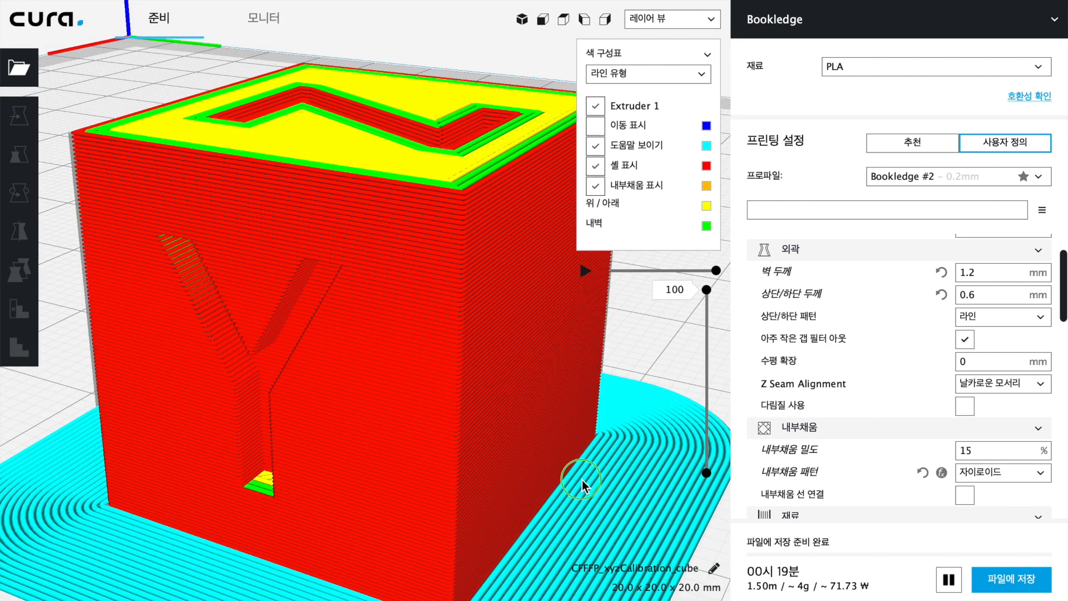
Examine the cube's outer walls and edges from several sides with the full preview at layer 100.
right_drag(582, 480, 598, 513)
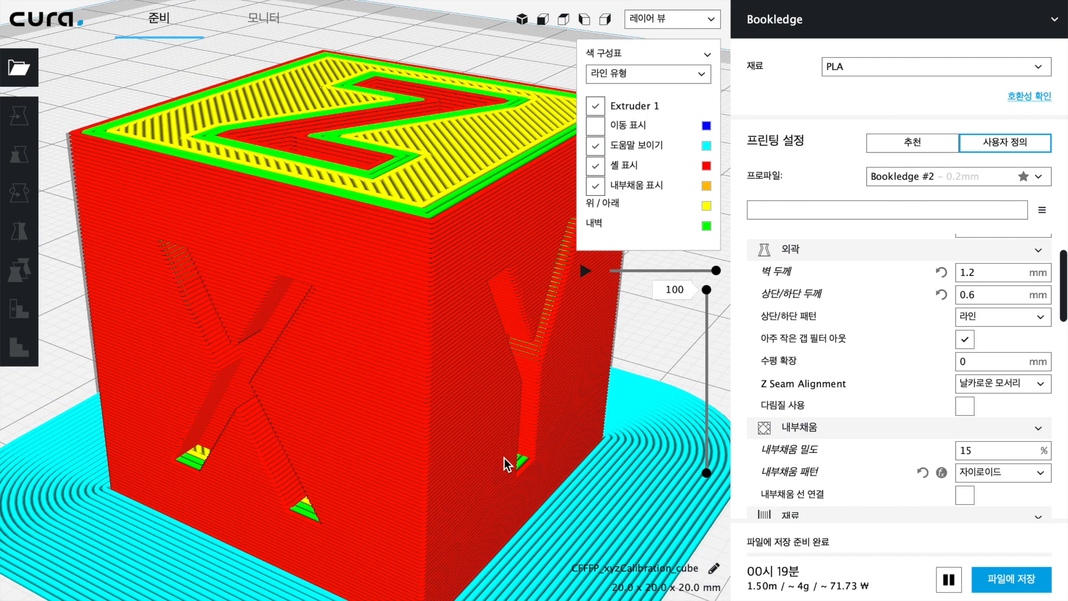
right_drag(370, 412, 290, 299)
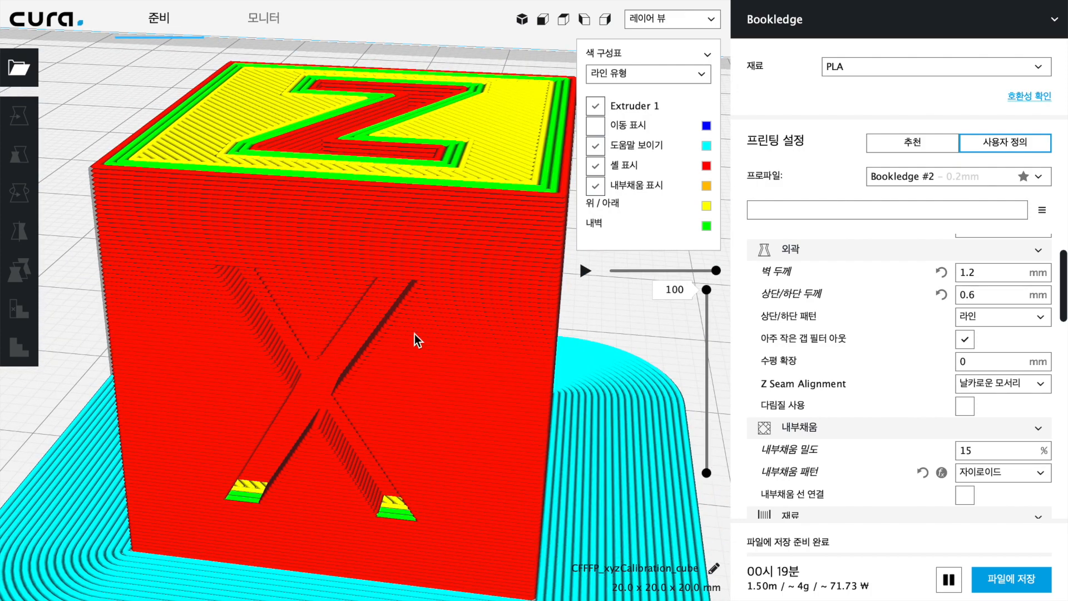
right_drag(397, 369, 308, 254)
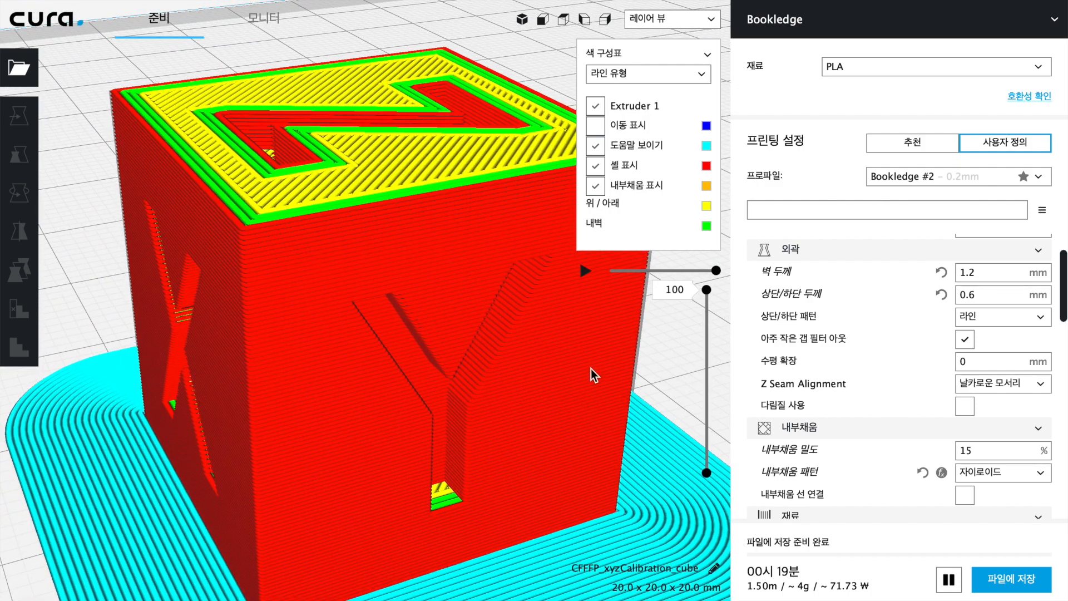
right_drag(399, 352, 473, 352)
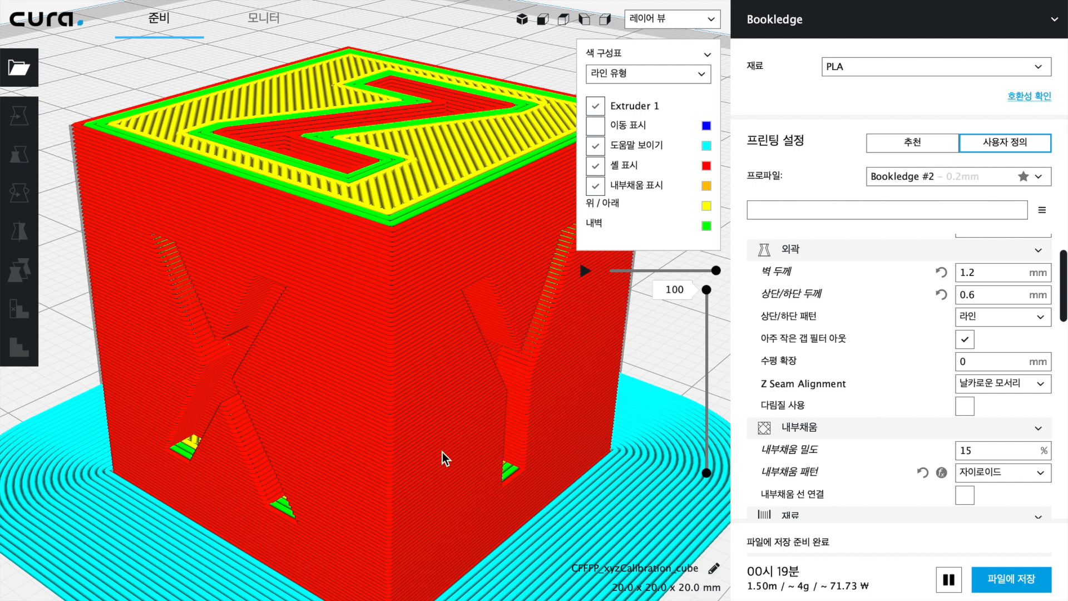
right_drag(442, 452, 374, 452)
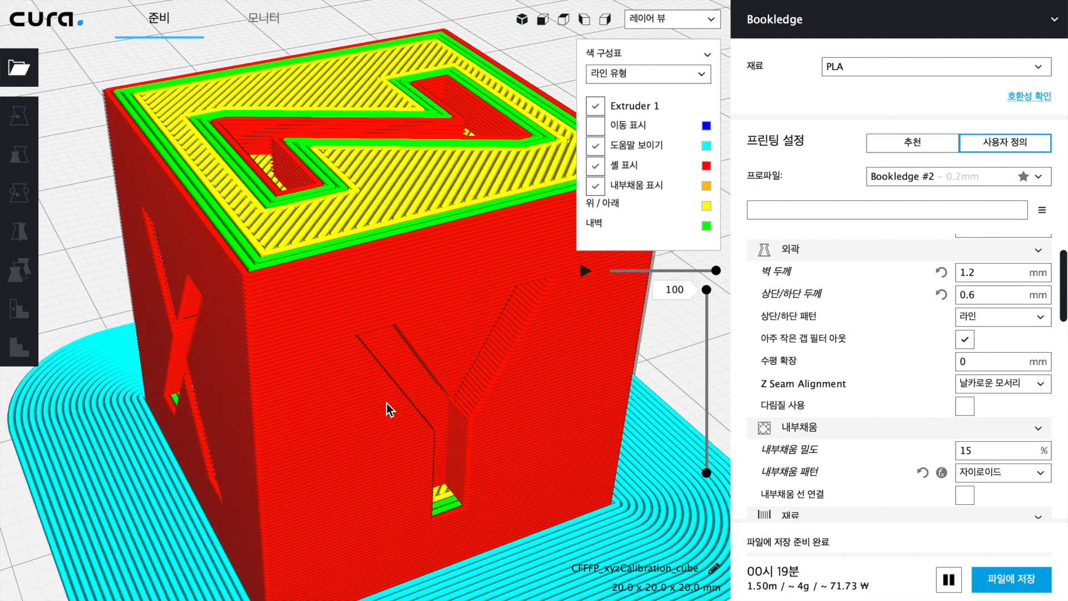